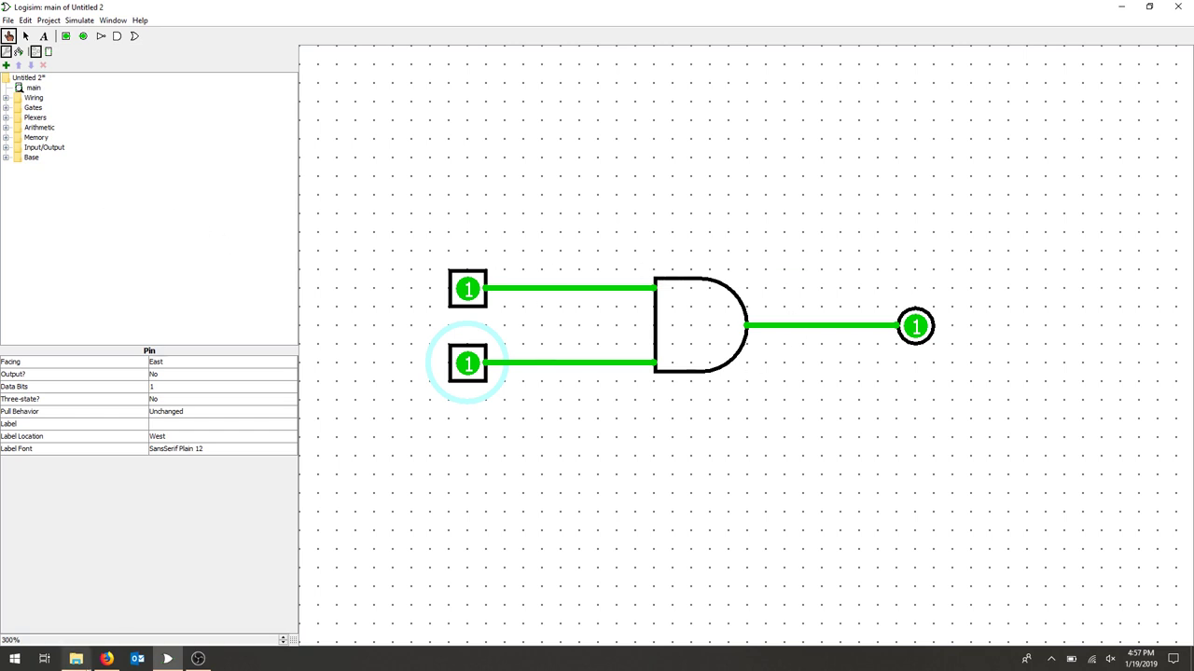
Step: View the Logisim download page on SourceForge in Firefox, then return to the Logisim window
left_click(106, 659)
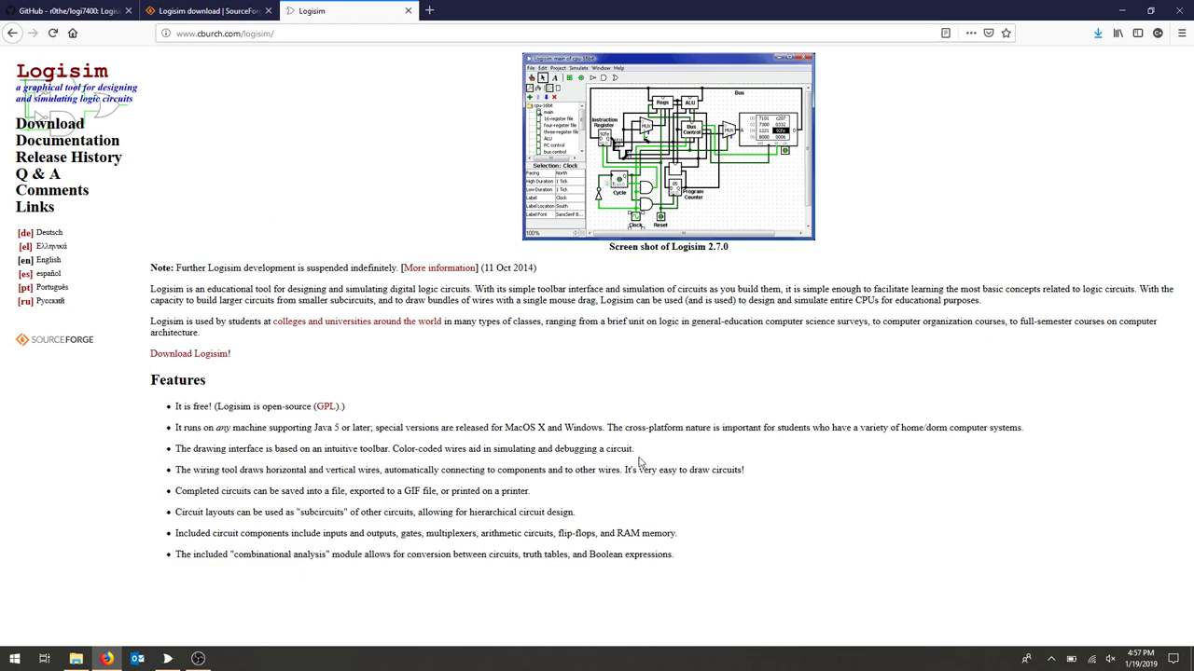
left_click(212, 19)
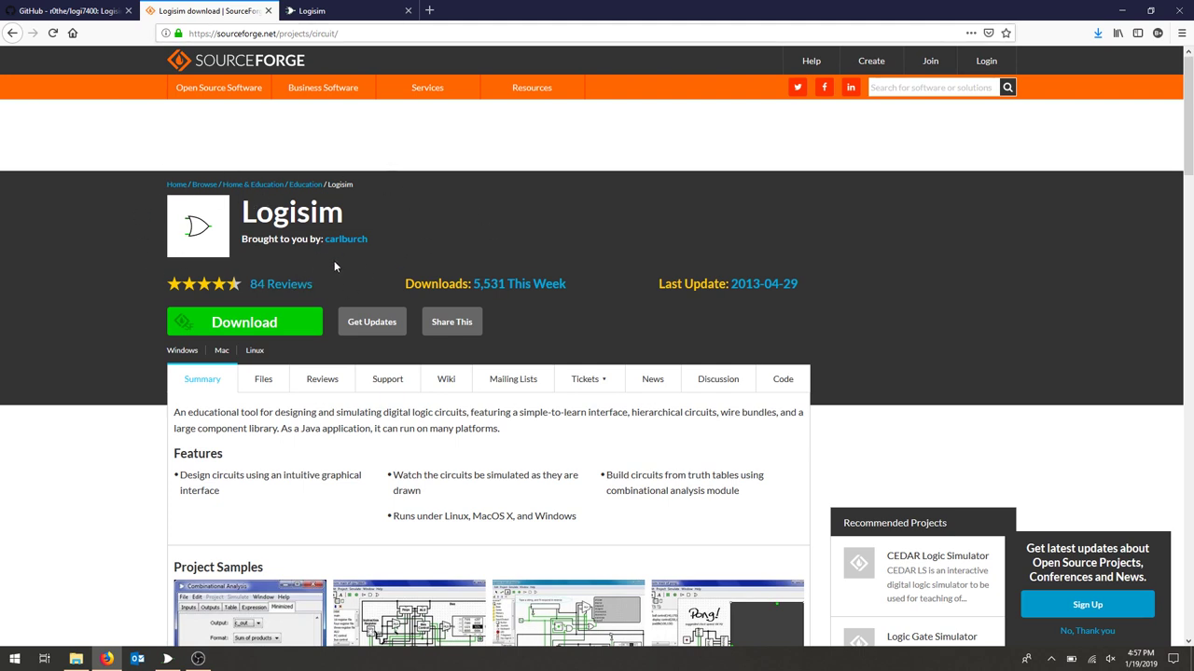
key("alt+Tab")
Step: Switch to the empty Untitled circuit and set the canvas zoom to 100%
left_click(8, 21)
left_click(30, 82)
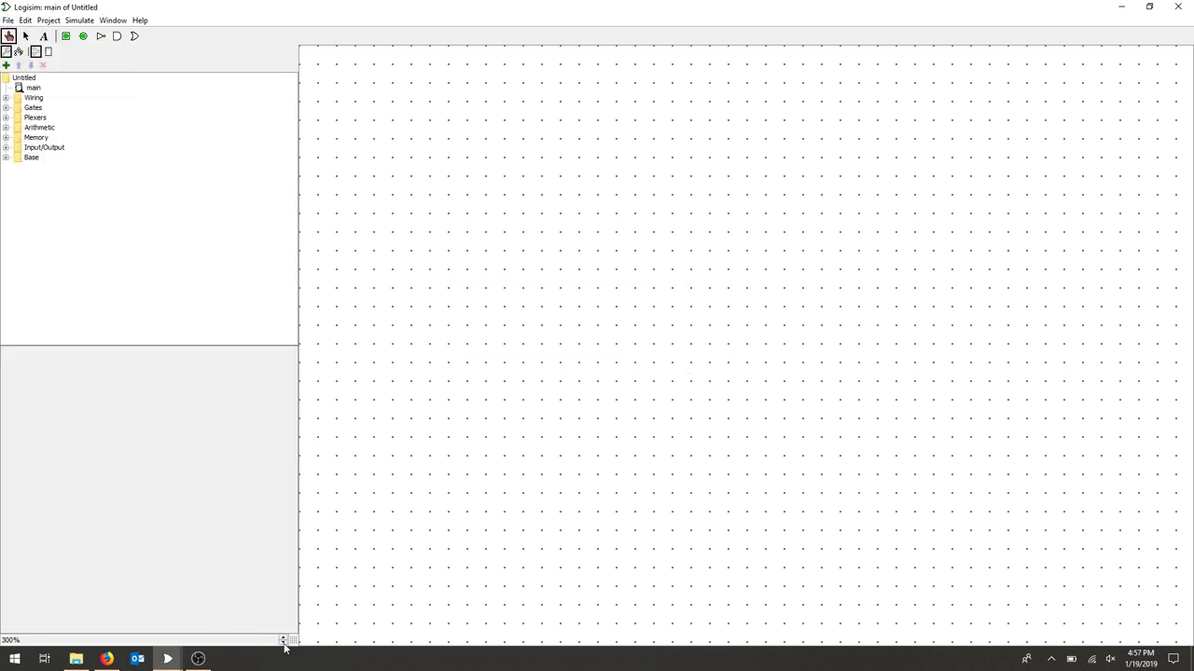
left_click(283, 644)
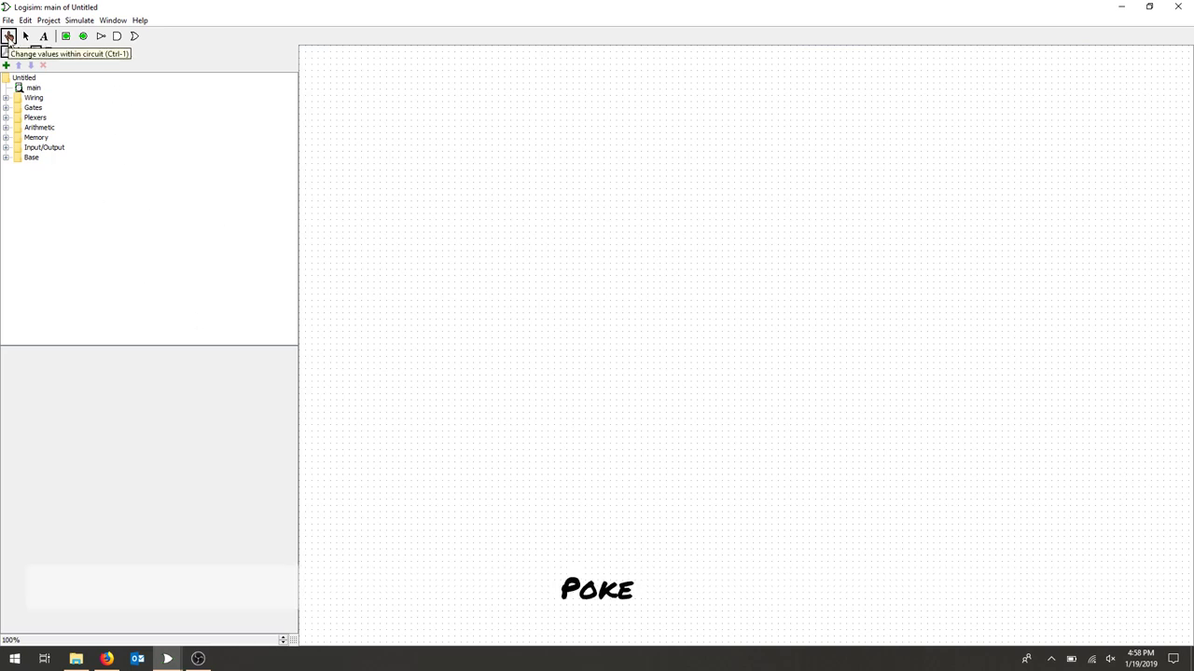
Step: Try the Poke and Edit tools, peek into Wiring, then expand the Gates library
left_click(10, 37)
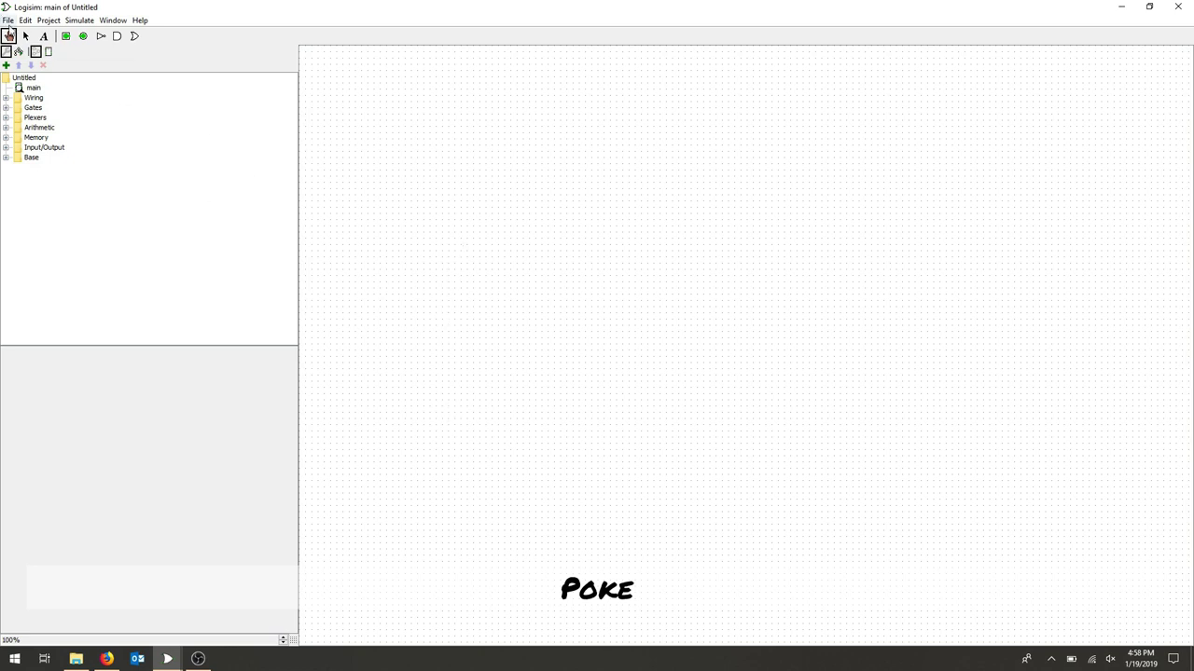
left_click(25, 37)
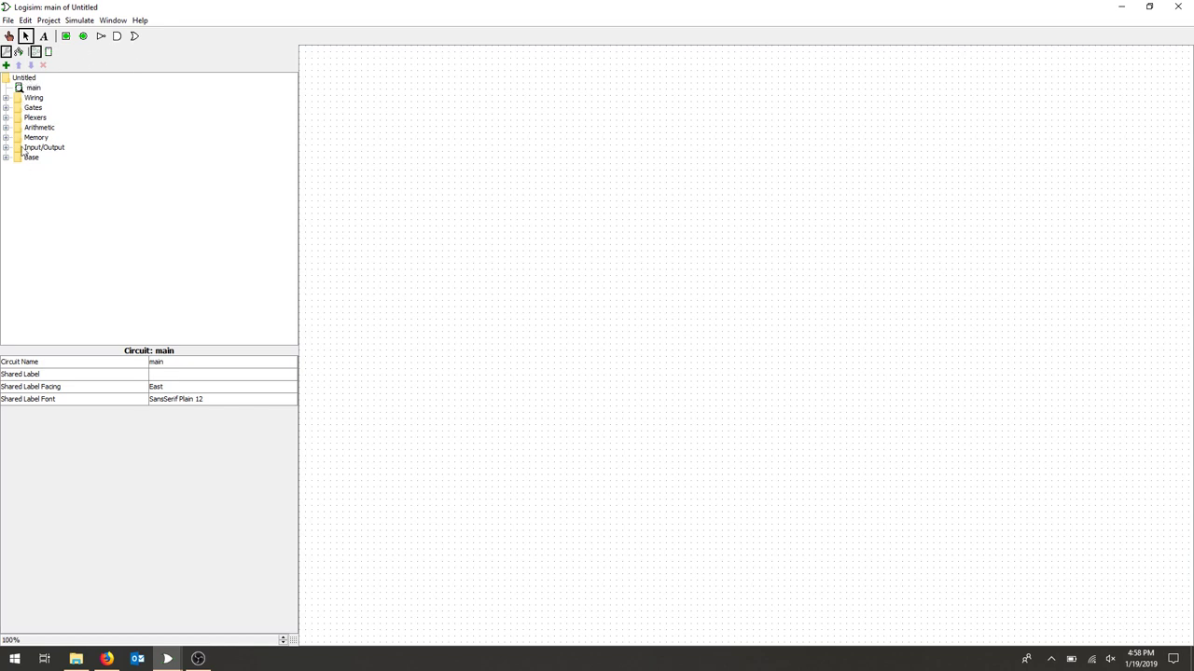
left_click(6, 99)
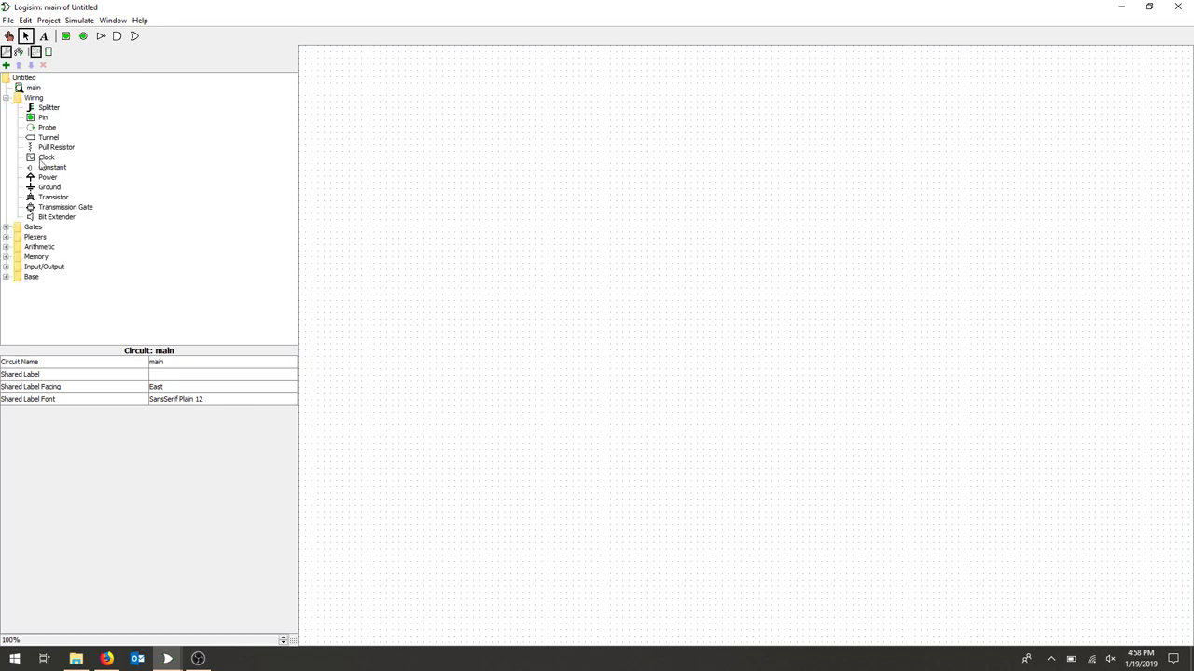
left_click(7, 98)
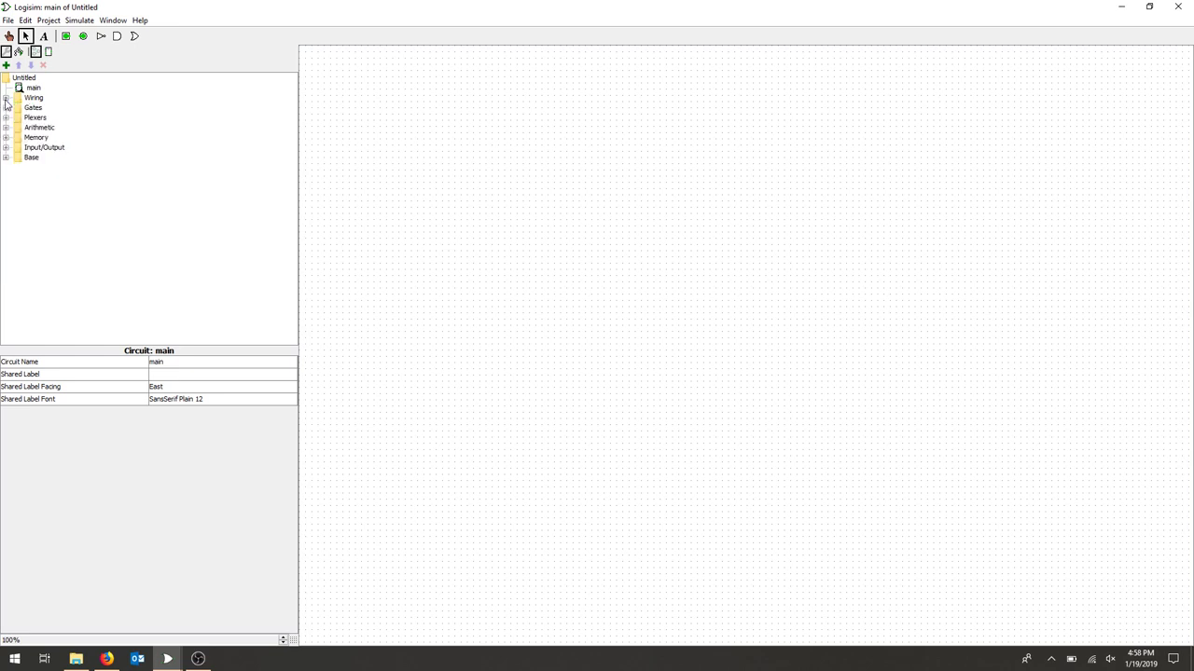
left_click(6, 108)
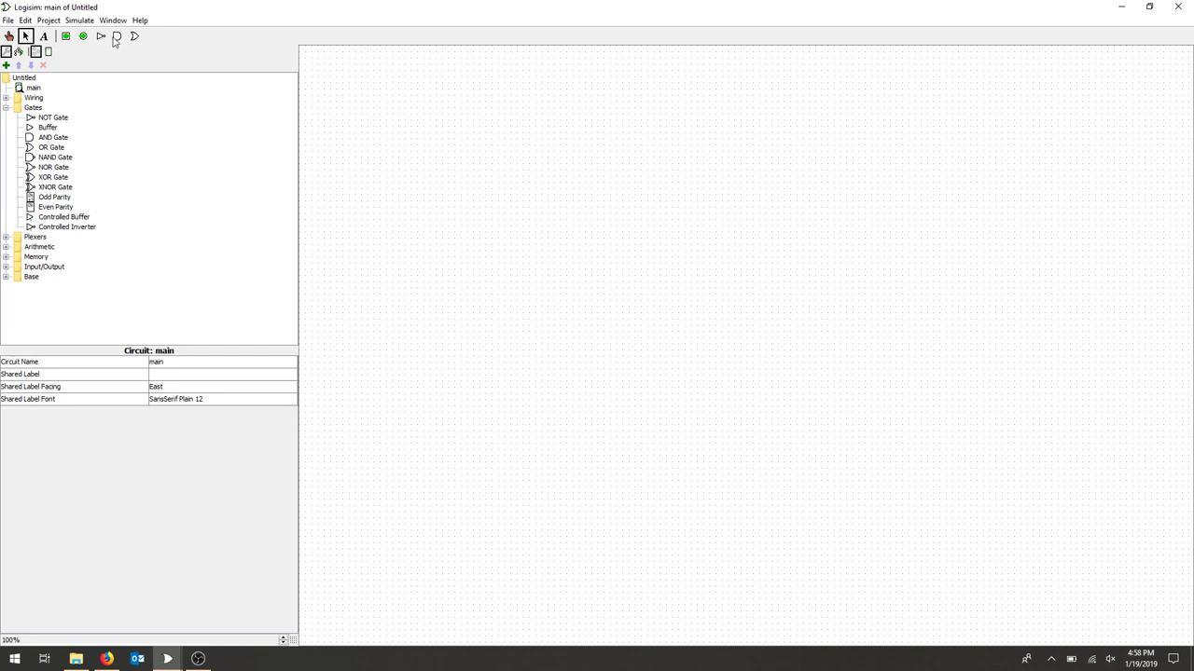
Step: Place an AND gate on the canvas and set its Gate Size to Medium
left_click(49, 139)
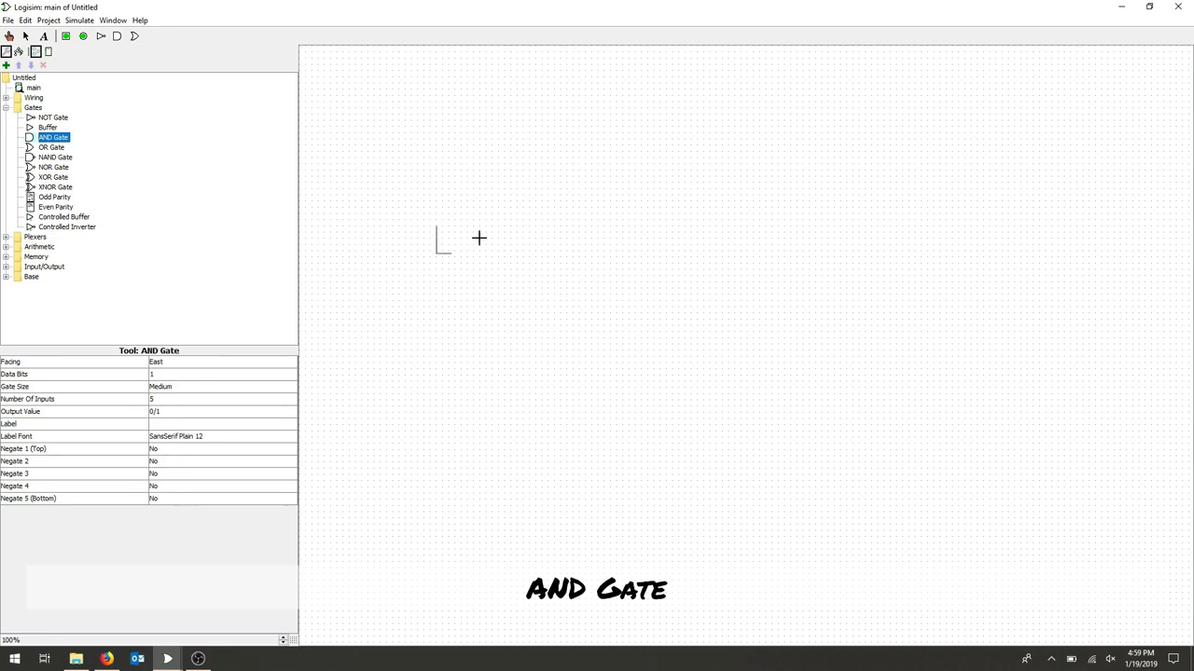
left_click(504, 189)
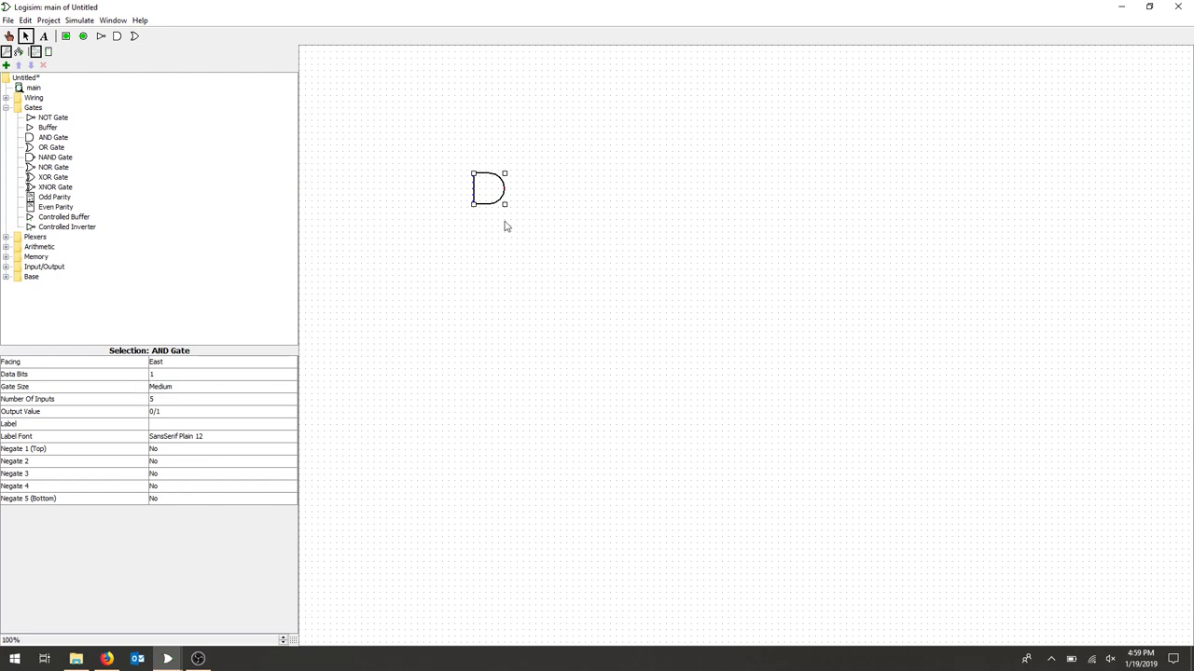
left_click(165, 391)
left_click(164, 399)
left_click(172, 391)
left_click(177, 419)
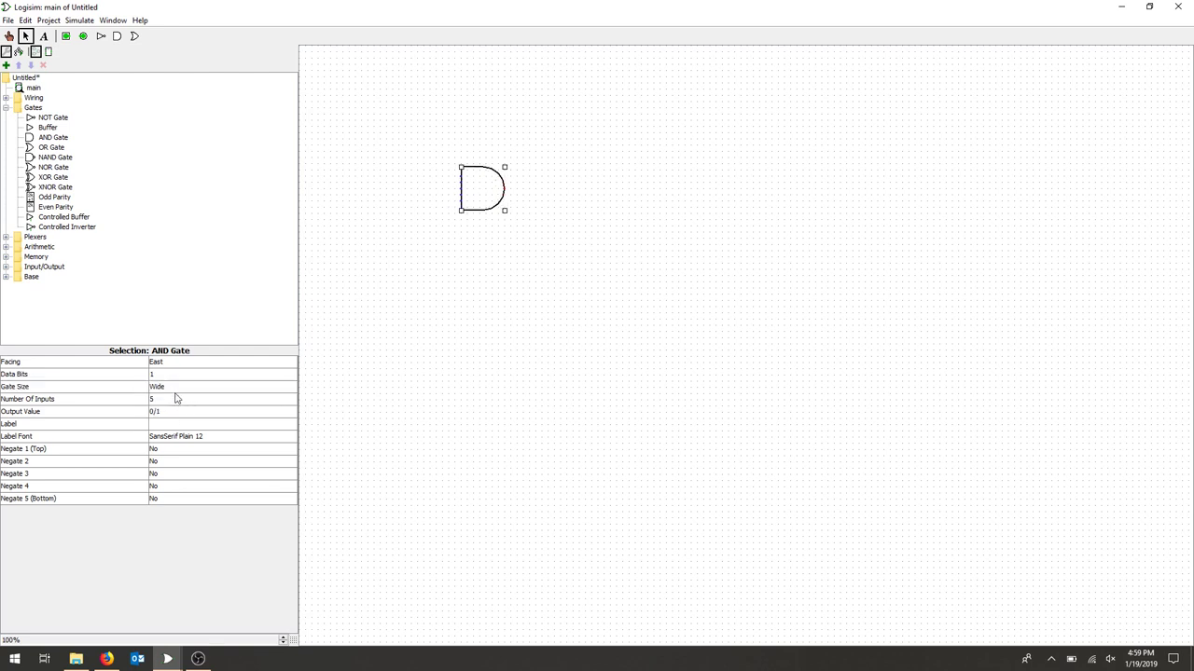
left_click(177, 390)
left_click(177, 409)
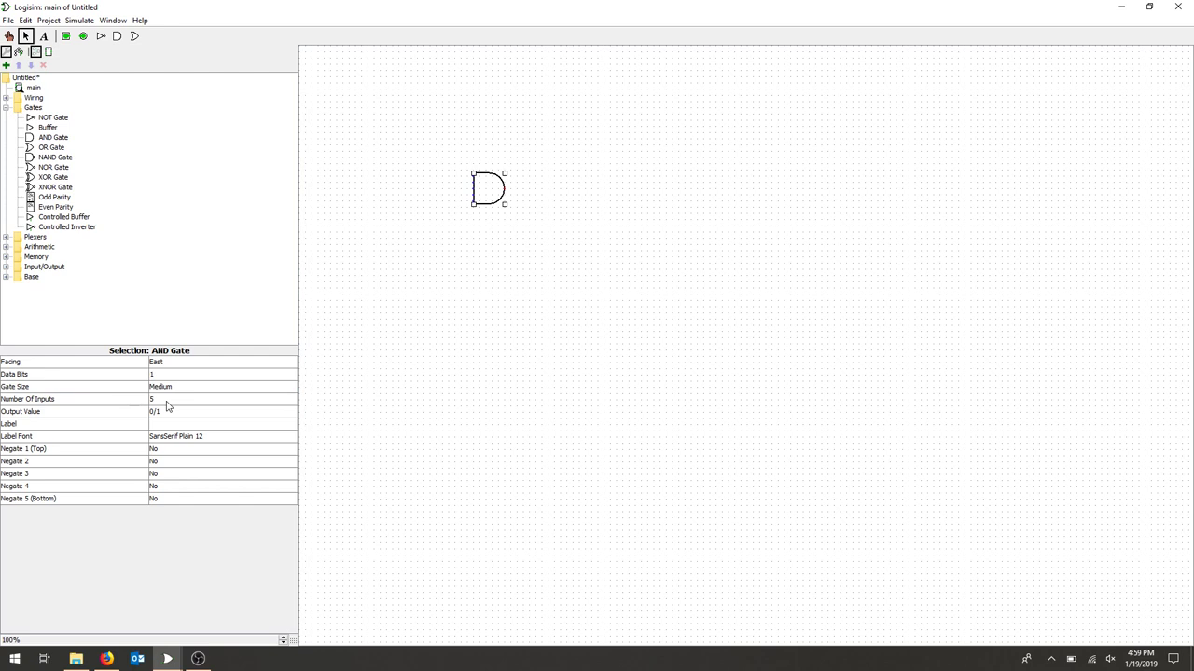
Step: Give the AND gate 2 inputs and keep its output value at 0/1
left_click(168, 404)
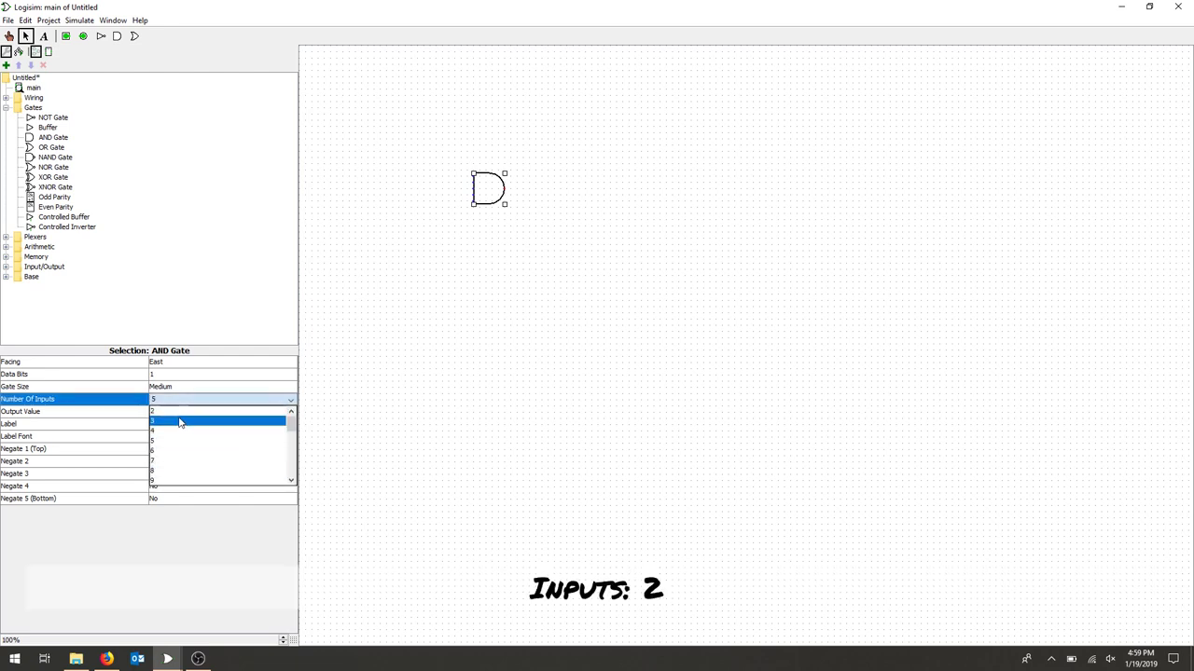
left_click(169, 411)
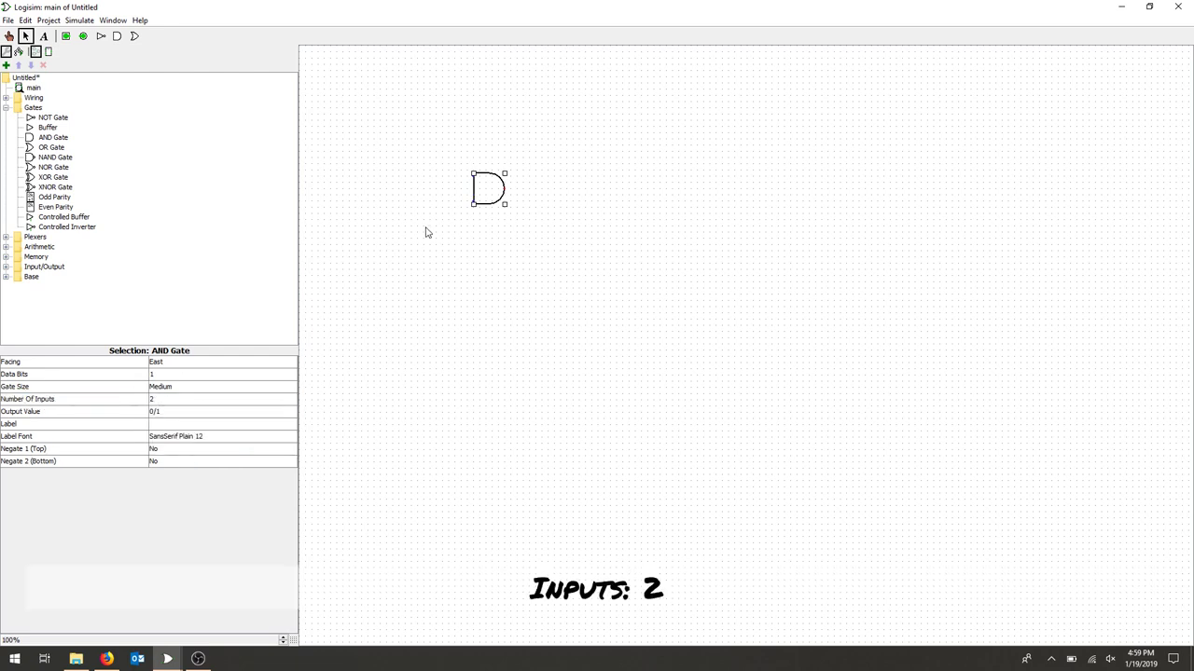
left_click(158, 413)
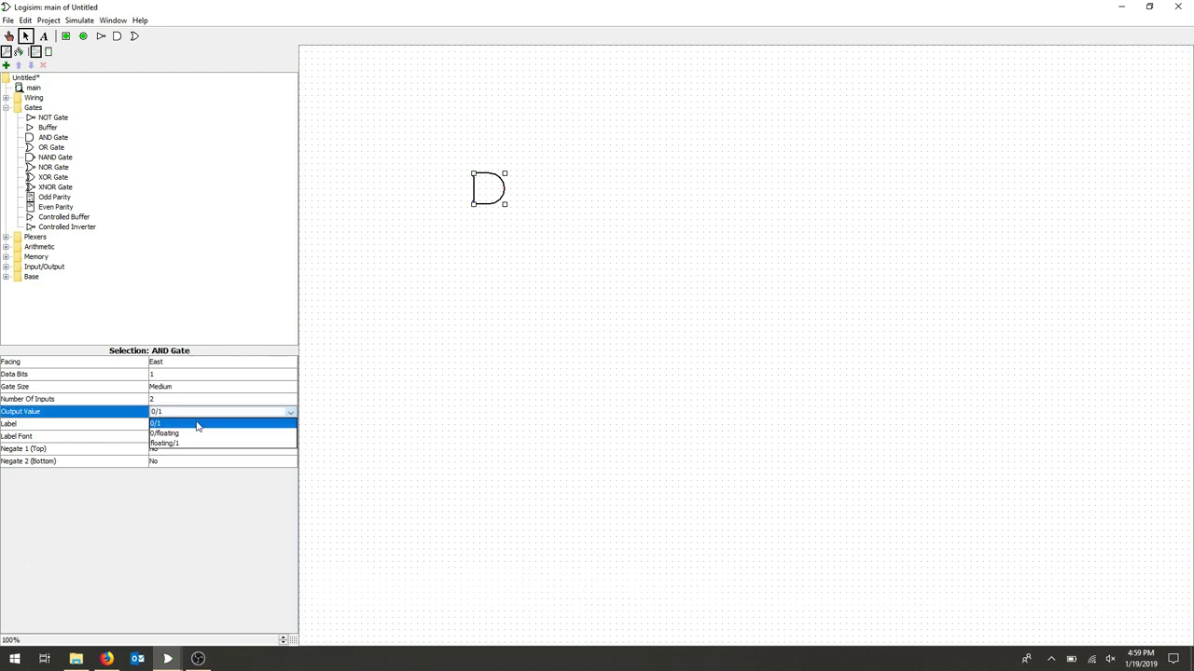
left_click(181, 474)
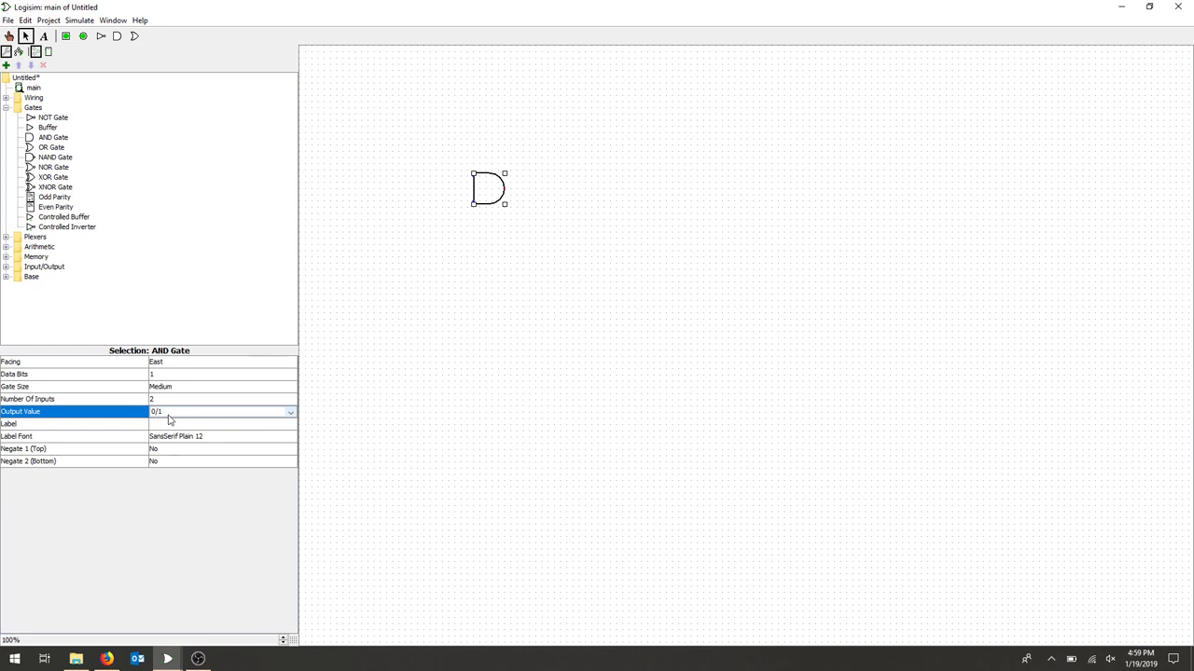
left_click(266, 414)
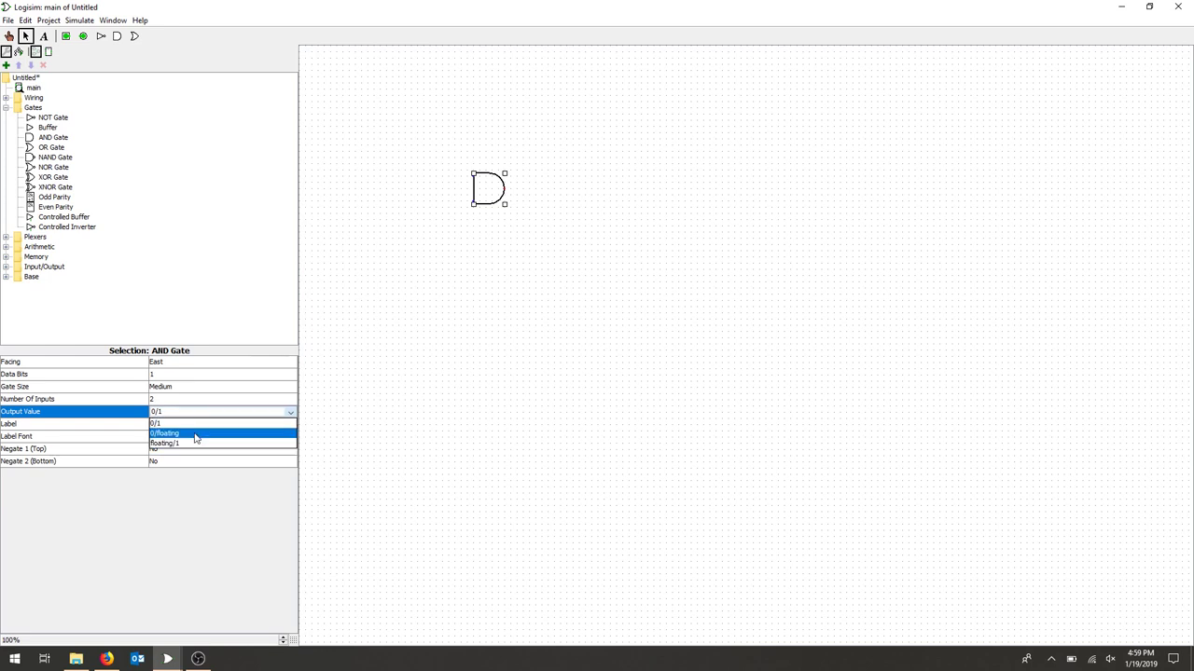
left_click(195, 434)
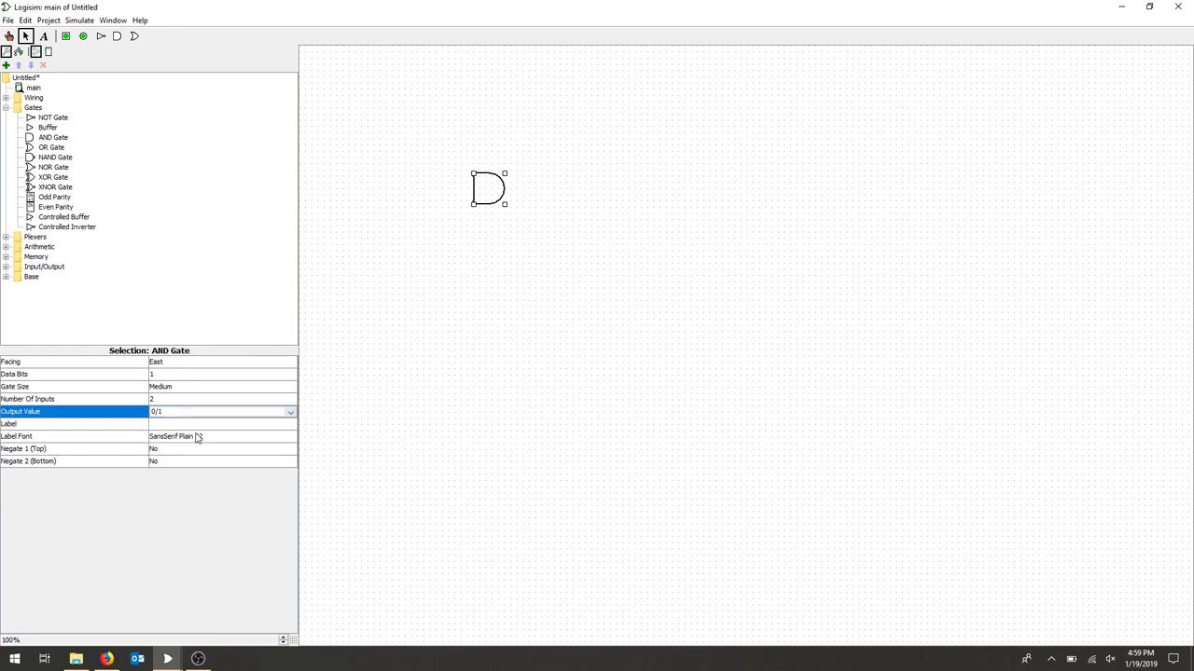
Step: Label the gate '2 Input AND', leave the top input un-negated, and deselect it
left_click(197, 425)
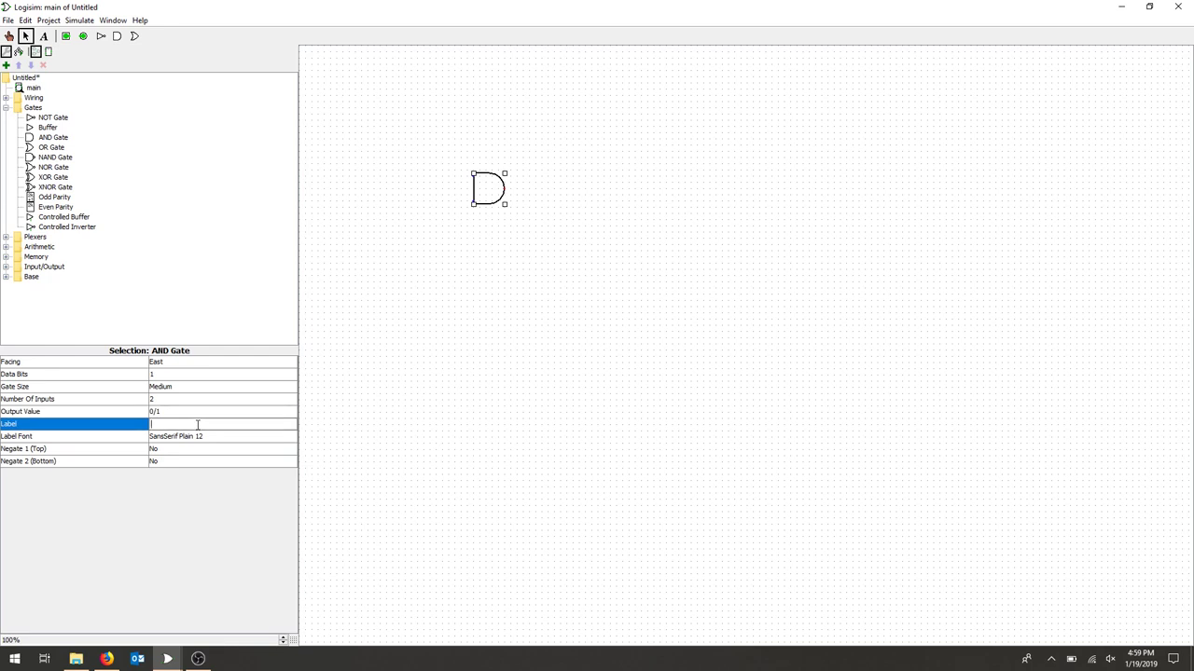
type("2 Input AND")
left_click(164, 451)
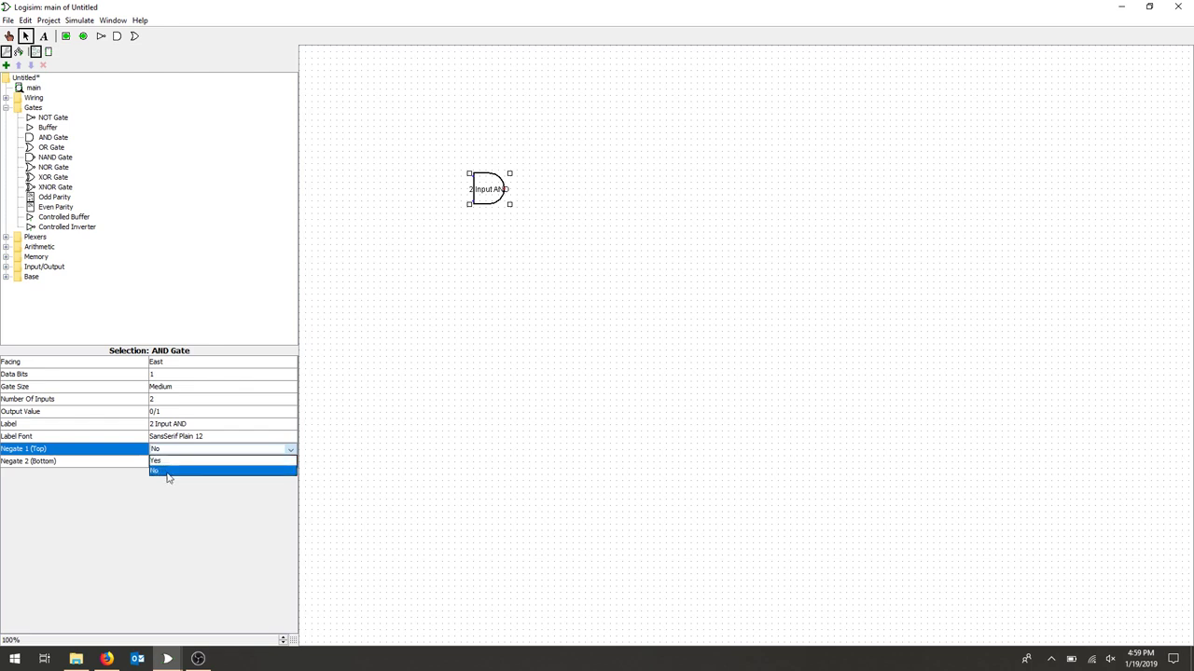
left_click(110, 452)
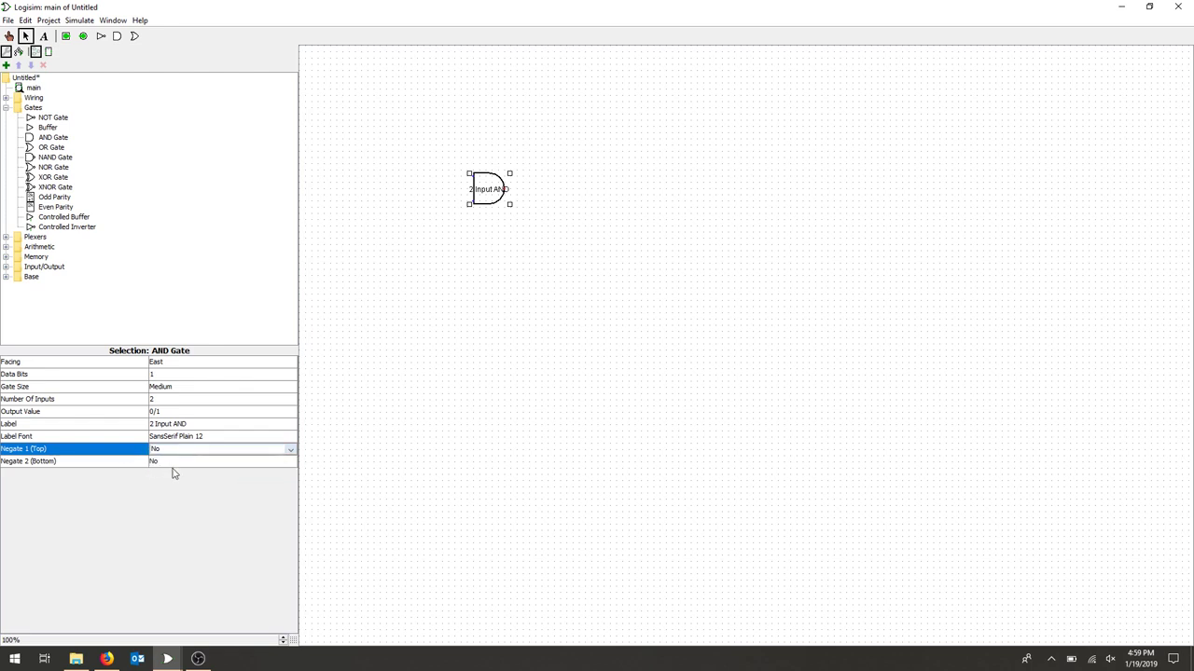
left_click(568, 238)
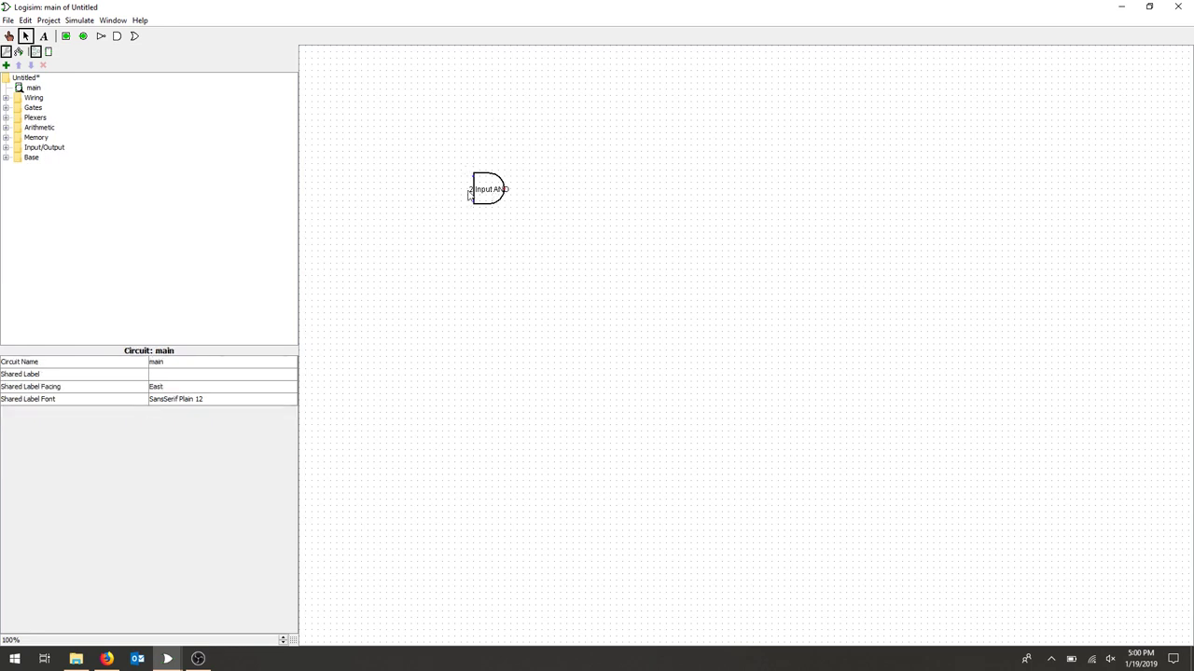
Step: Place two input pins left of the AND gate, wiring the first to its upper input
left_click(68, 38)
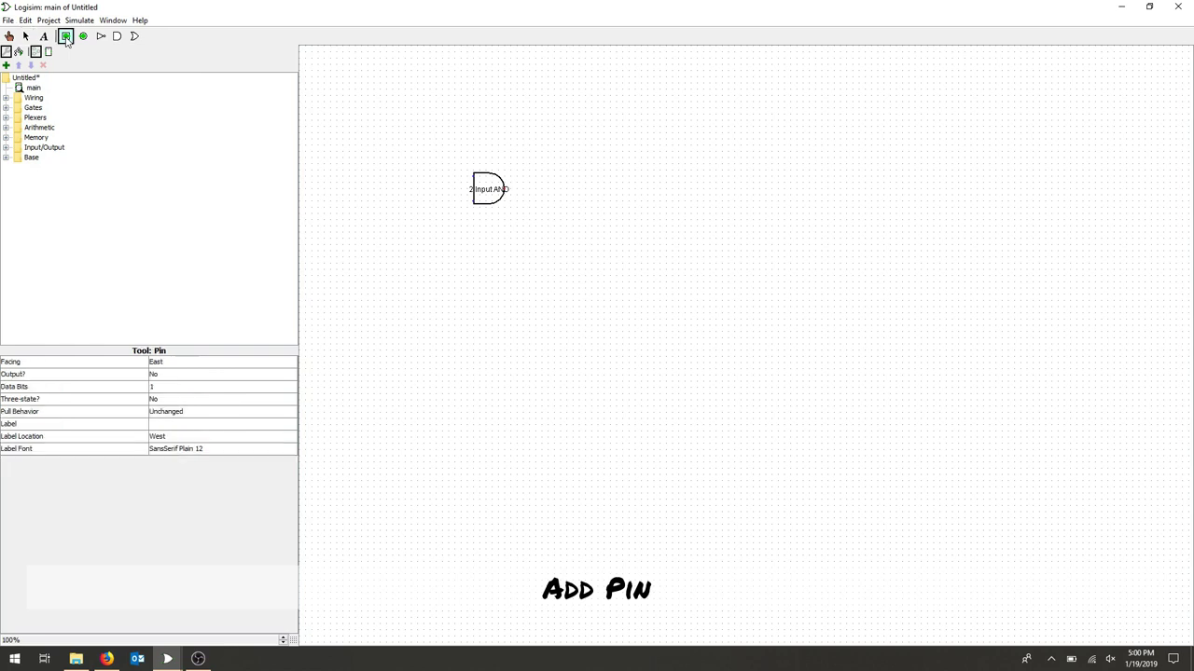
left_click(415, 175)
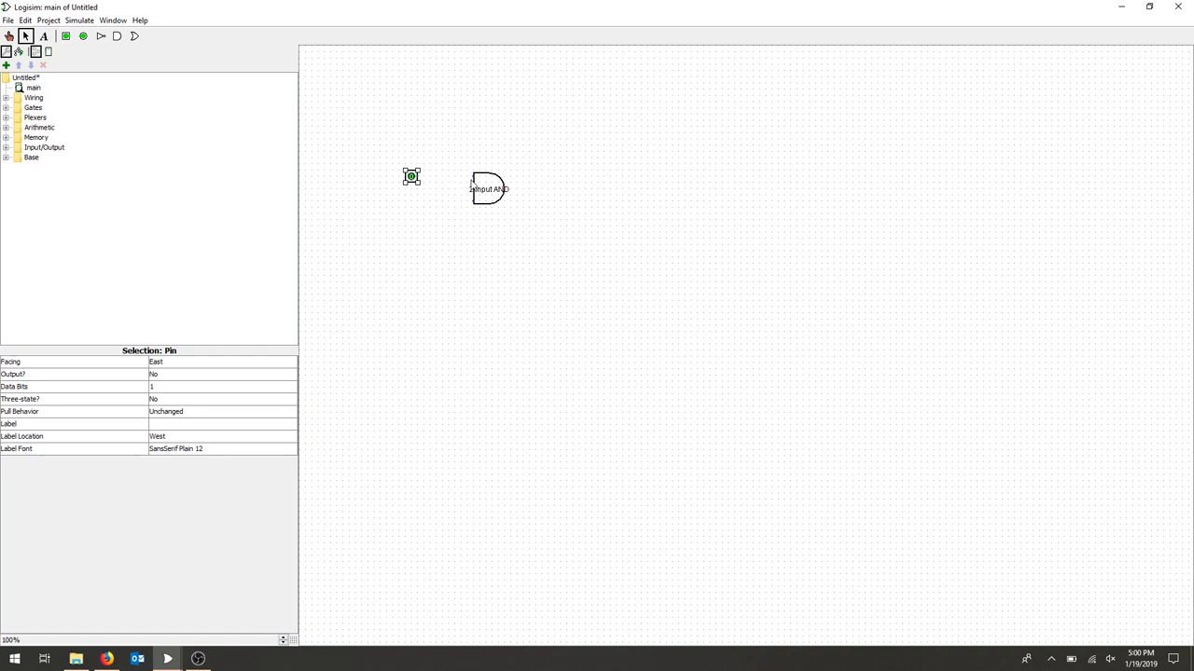
left_click_drag(473, 177, 418, 183)
left_click(65, 38)
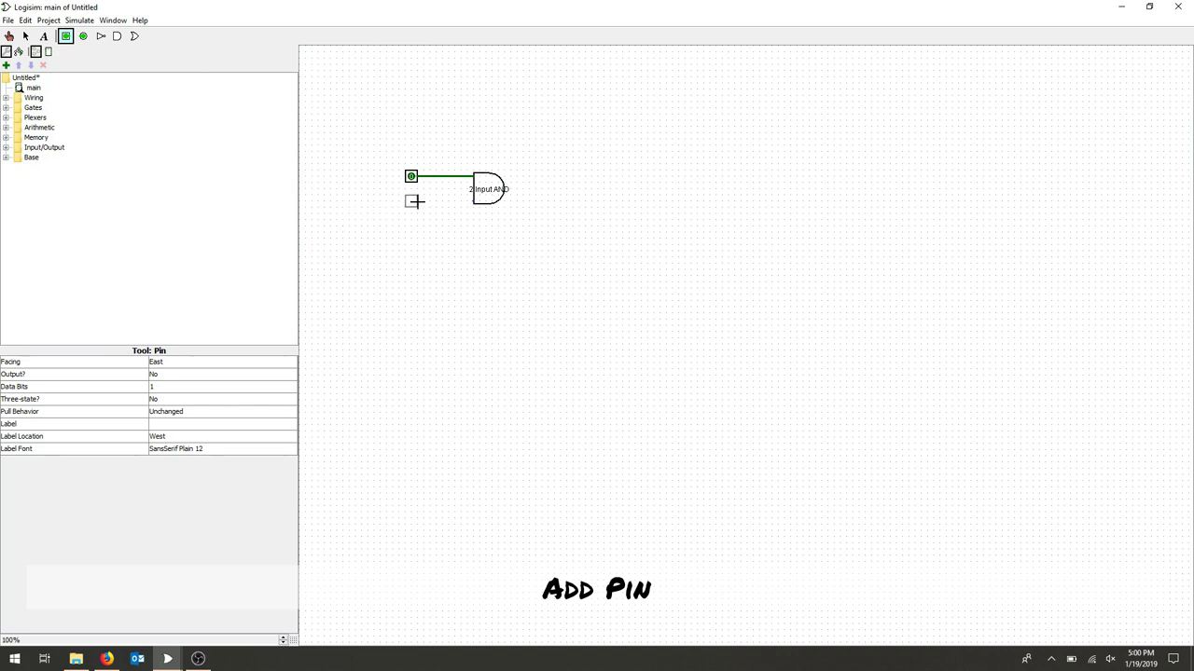
left_click(381, 213)
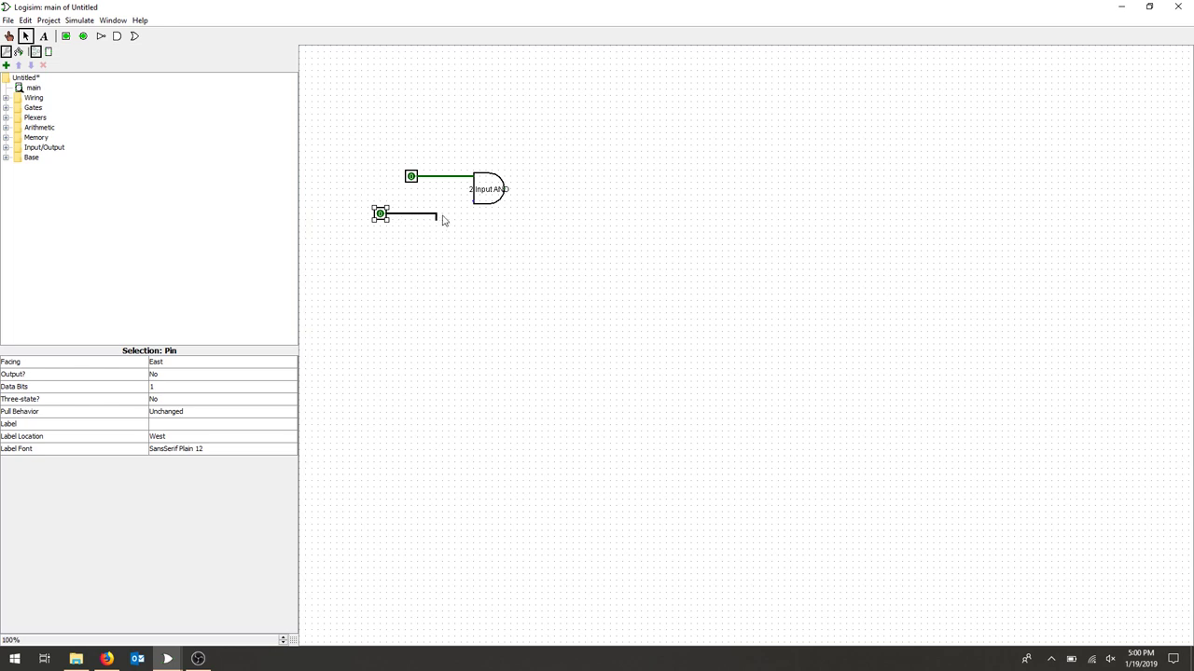
left_click_drag(444, 220, 473, 209)
left_click_drag(475, 207, 476, 208)
Step: Delete stray wires and route the lower pin cleanly into the gate's lower input
left_click_drag(474, 217, 411, 217)
left_click_drag(473, 209, 474, 214)
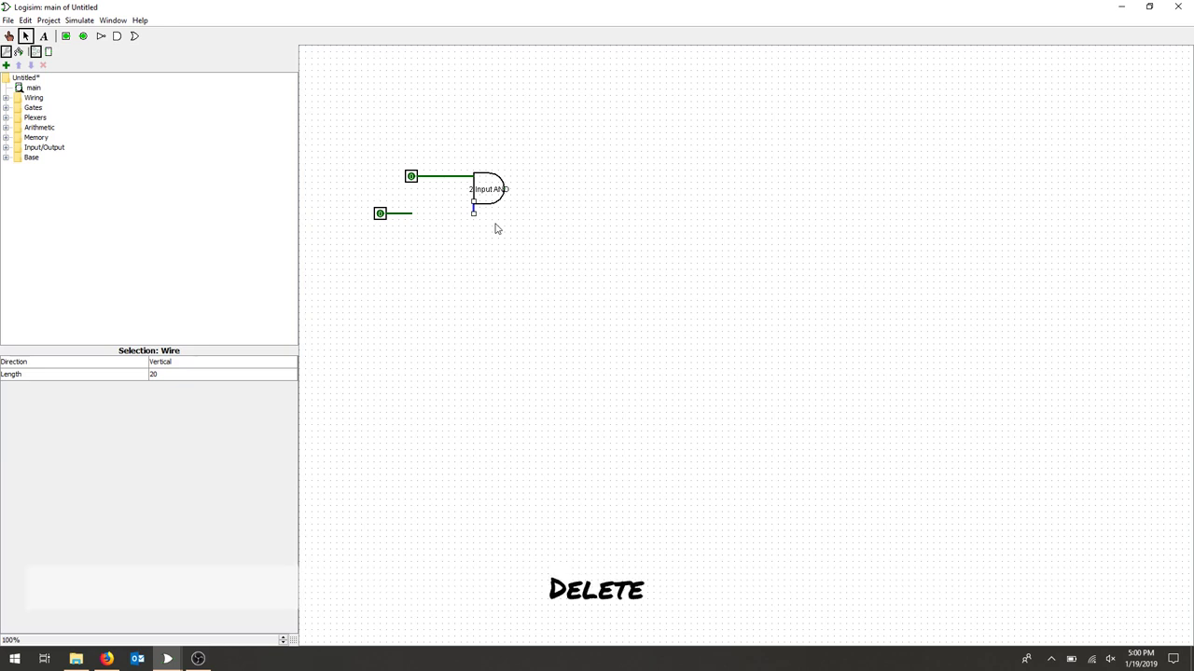
key("Delete")
left_click(399, 214)
key("Delete")
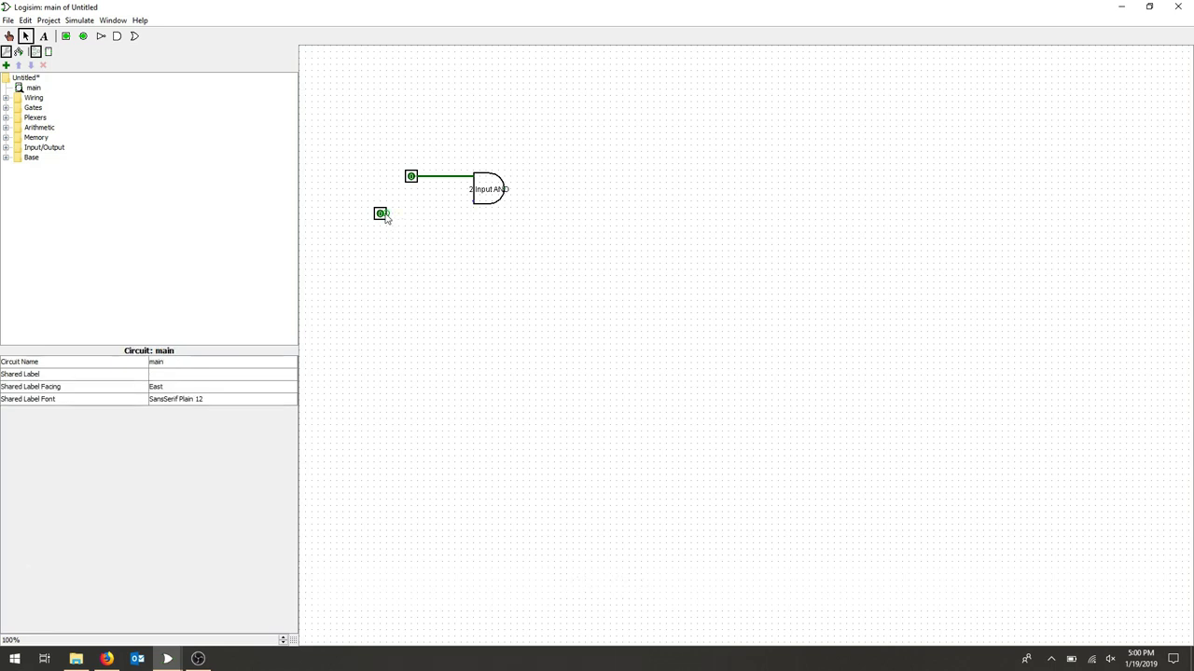
left_click_drag(389, 216, 417, 218)
left_click_drag(418, 203, 473, 201)
left_click_drag(380, 215, 411, 202)
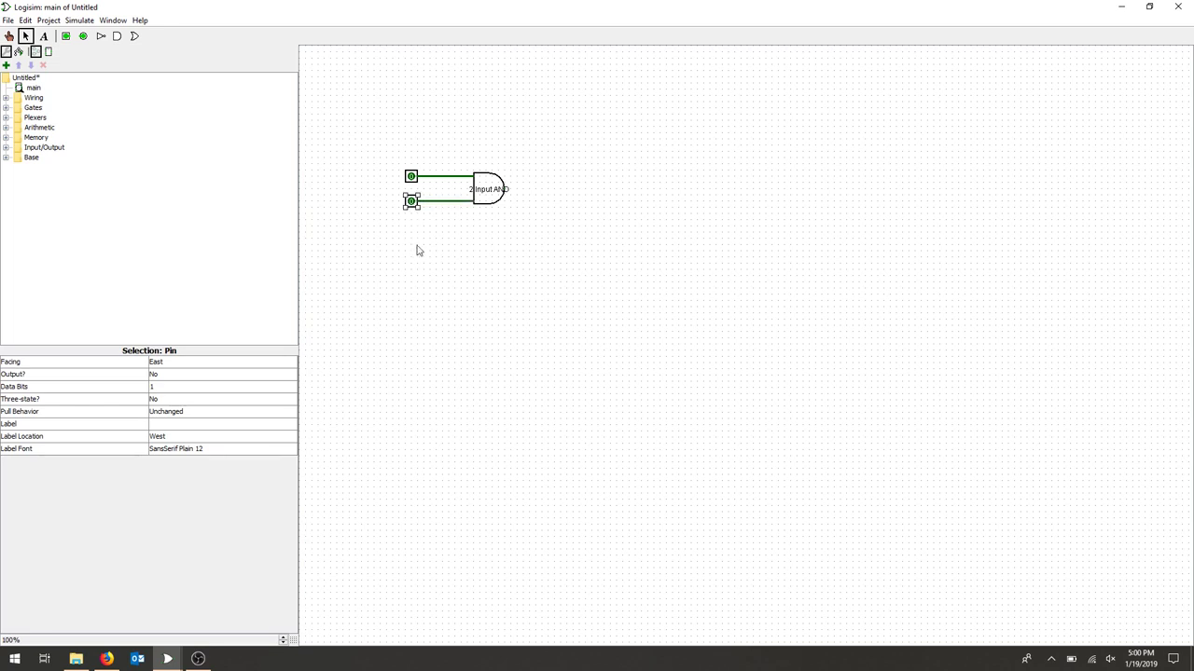
left_click(408, 182)
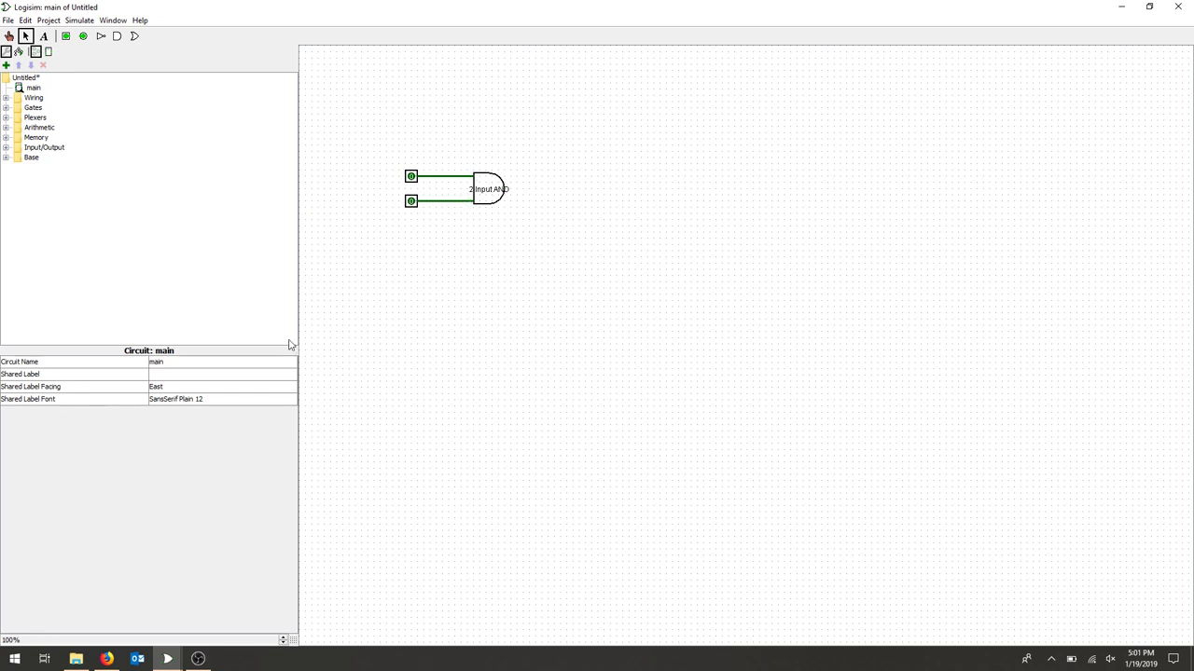
Step: Zoom to 200% and wire a new output pin to the AND gate's output
left_click(283, 639)
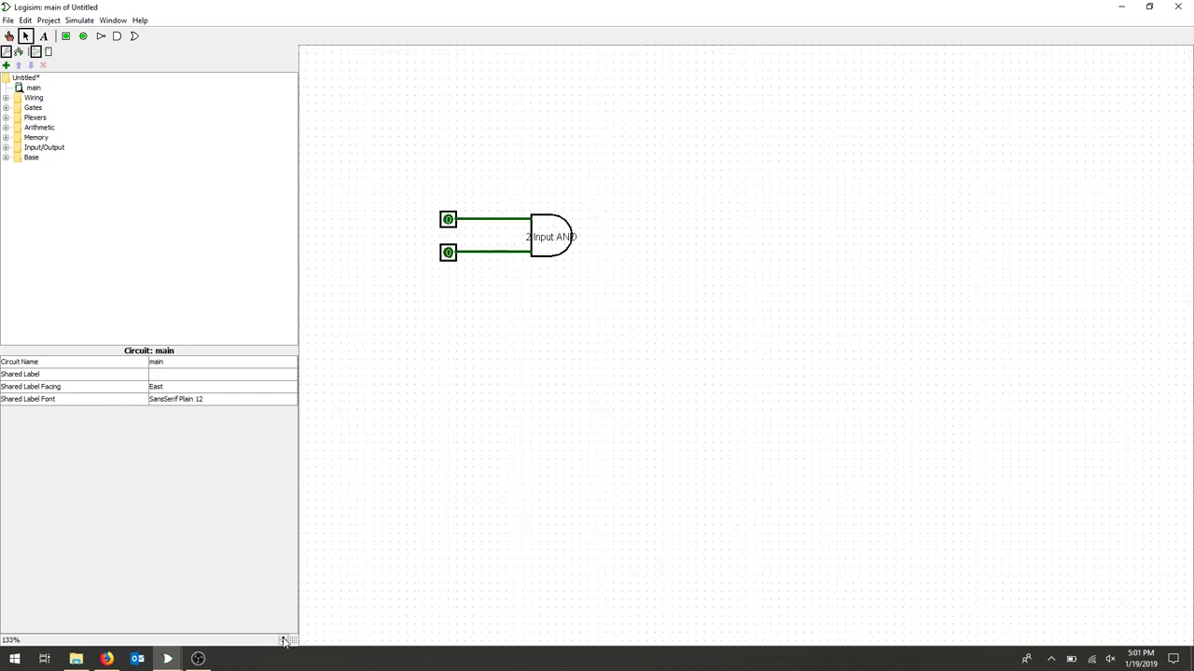
left_click(284, 639)
left_click(283, 639)
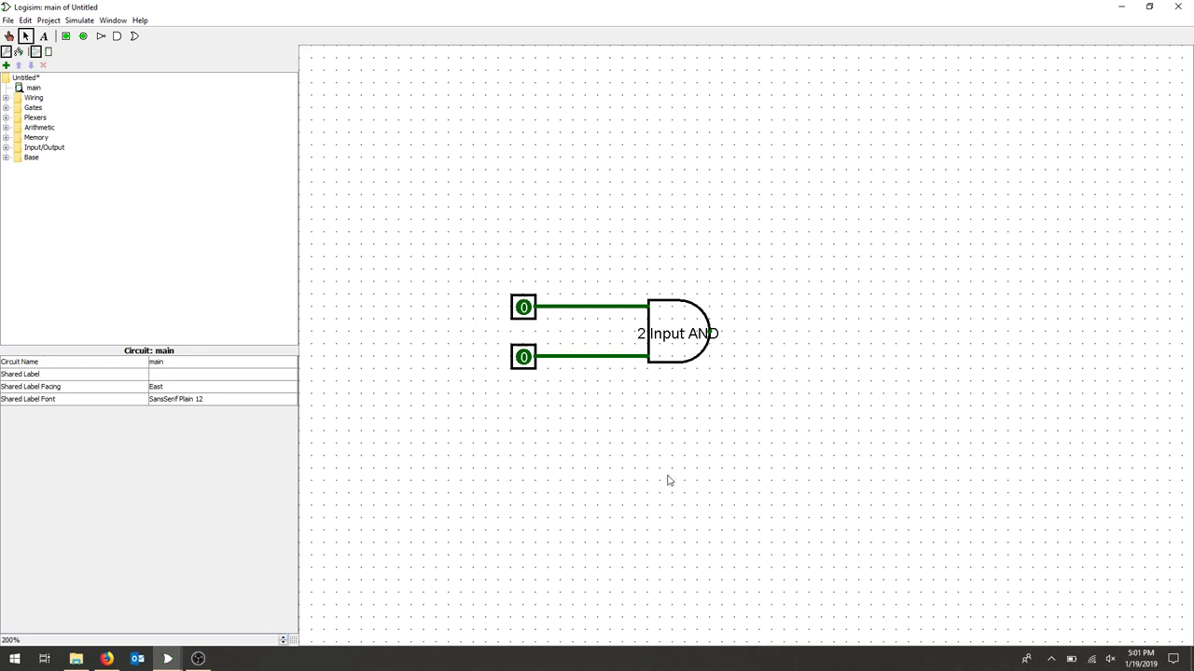
left_click(83, 35)
left_click(802, 331)
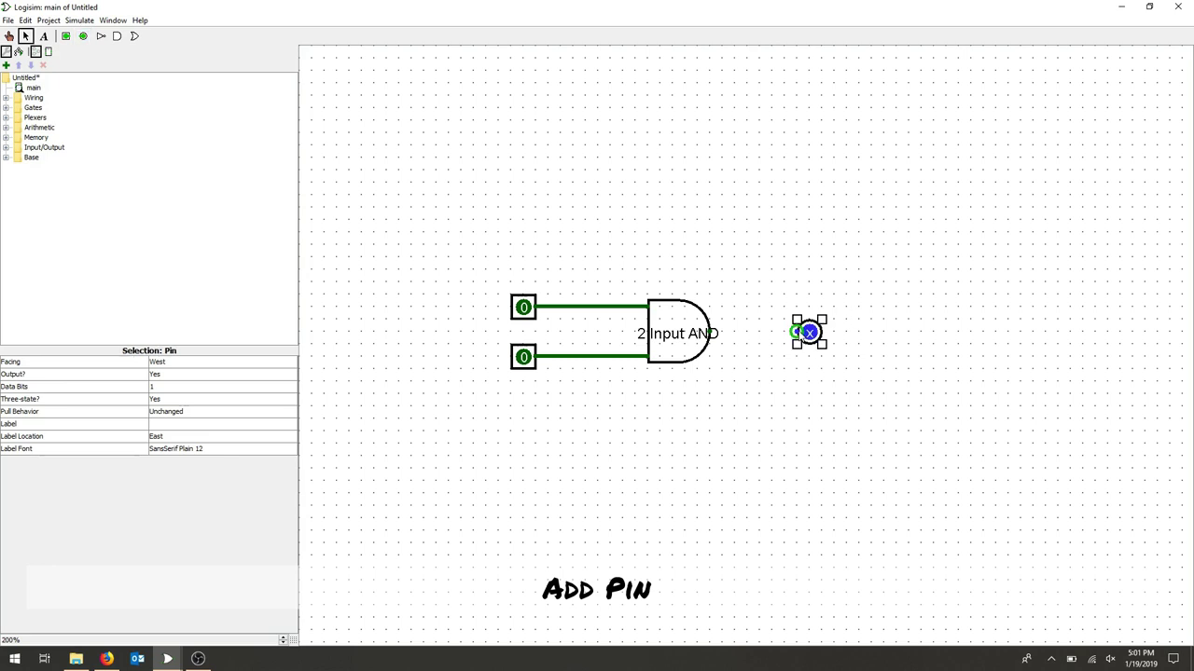
left_click_drag(794, 332, 710, 333)
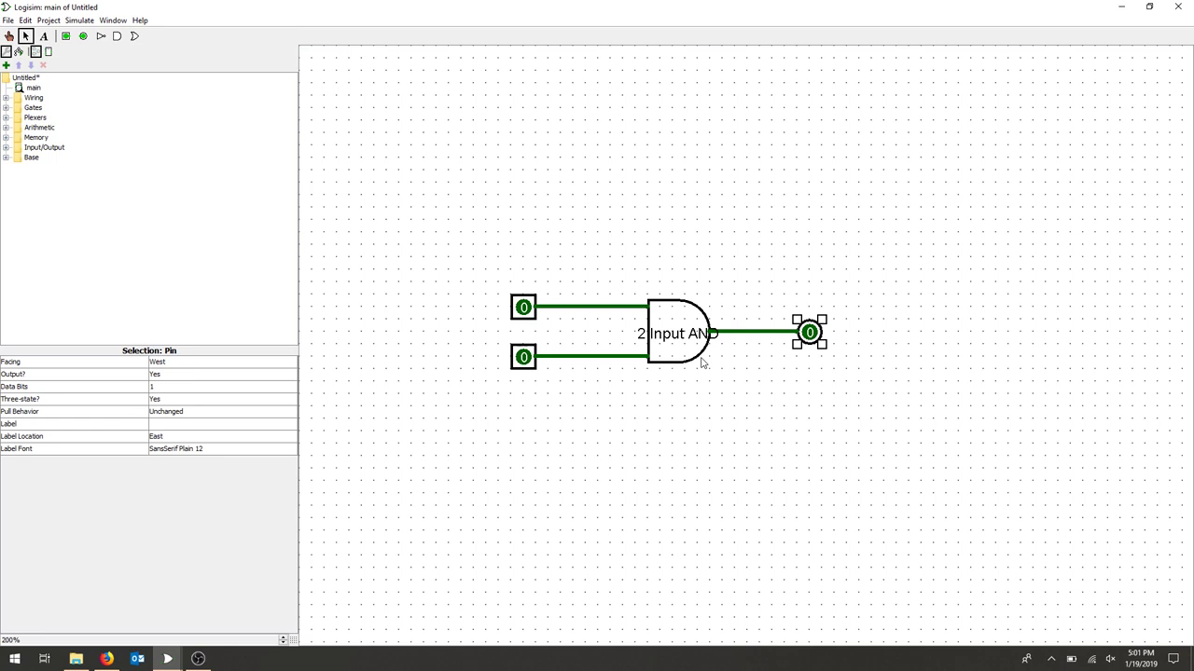
left_click(9, 35)
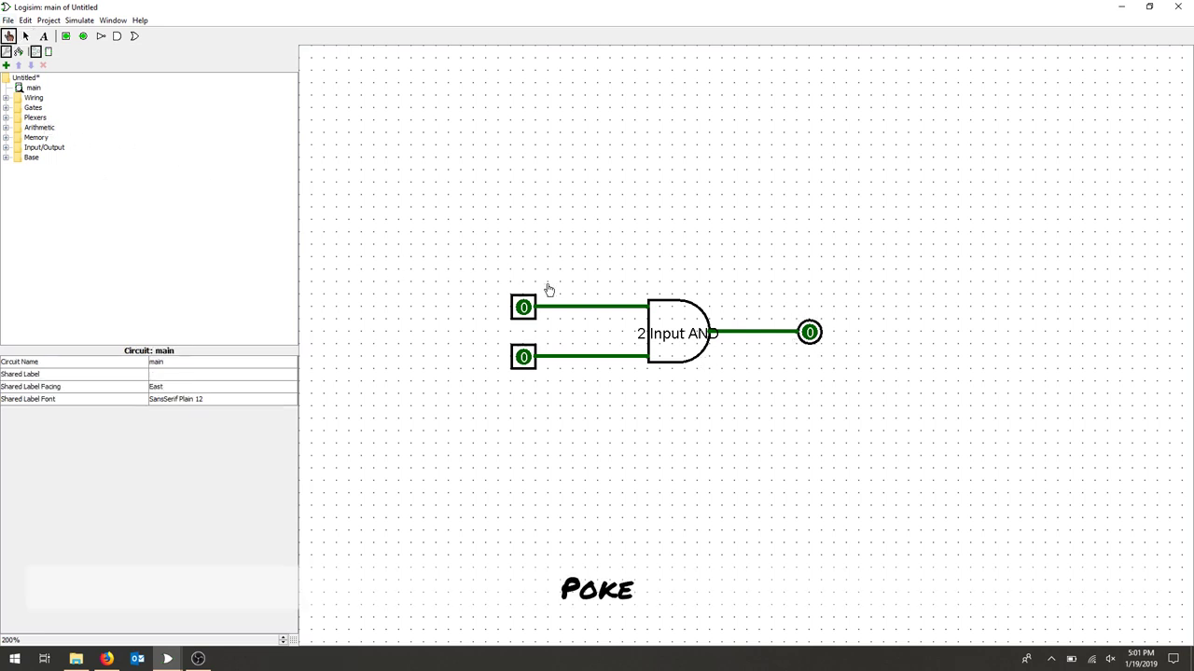
Step: Toggle the inputs so both end at 1, confirming the output pin reads 1
left_click(523, 309)
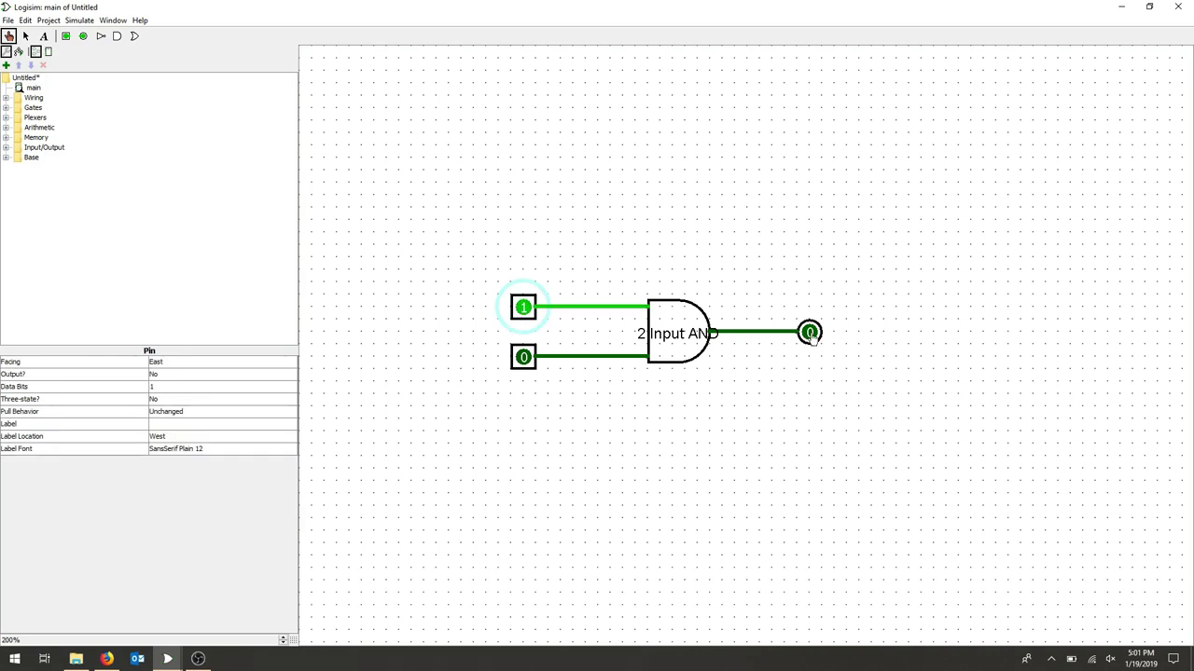
left_click(525, 362)
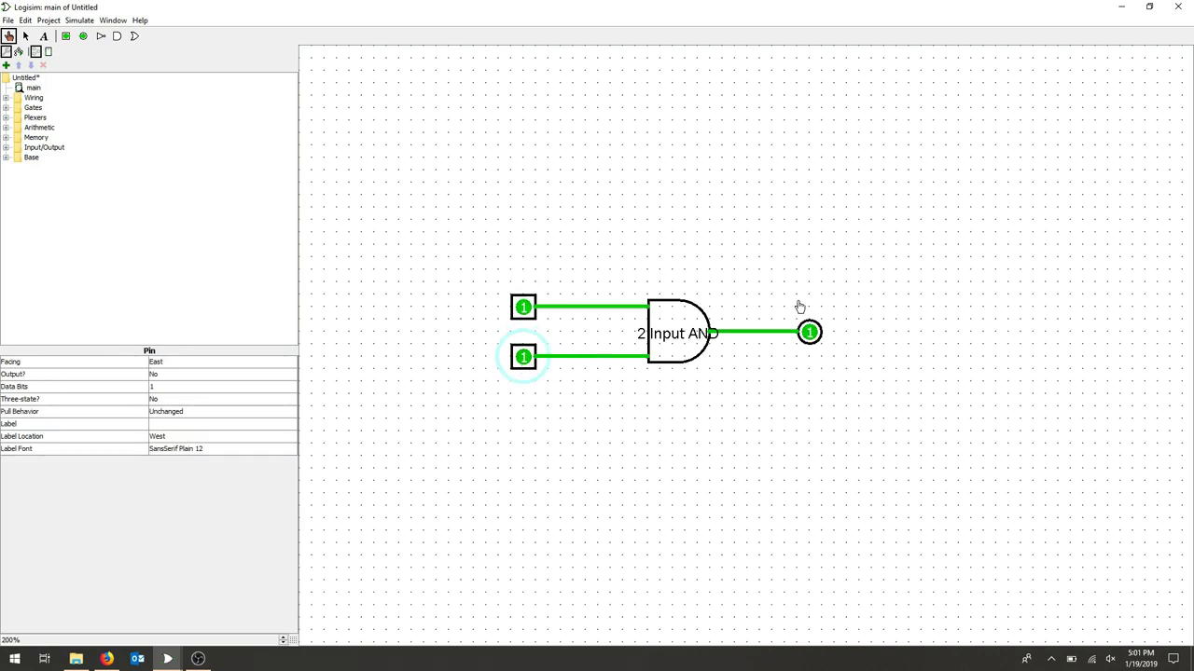
left_click(523, 313)
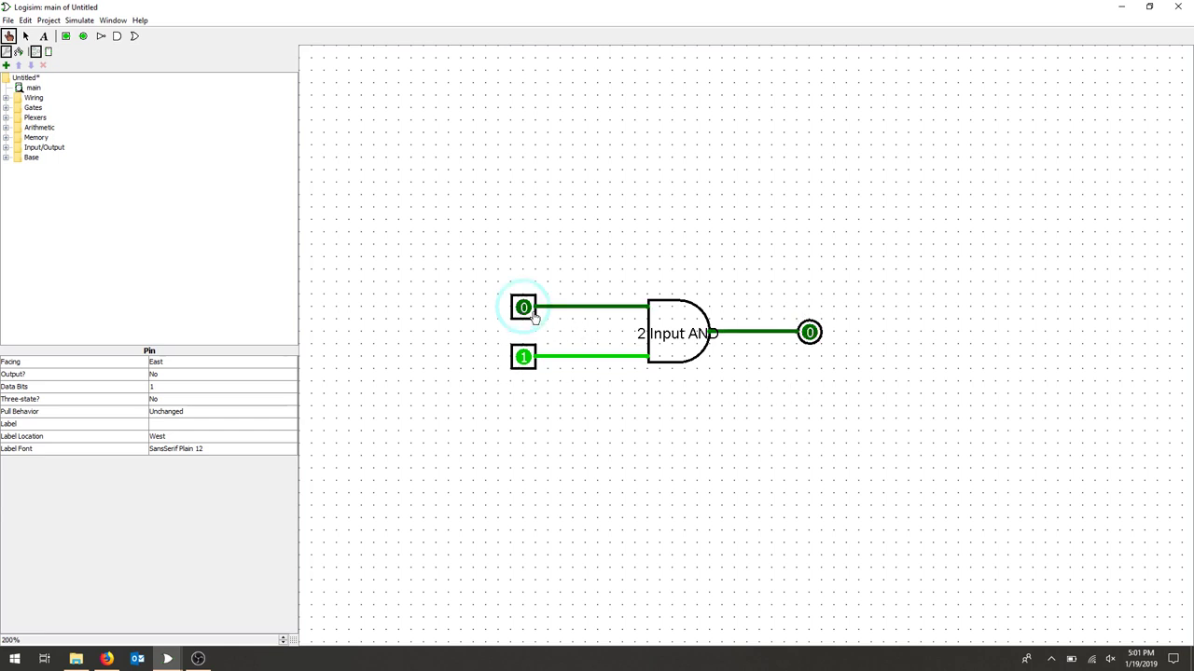
left_click(524, 311)
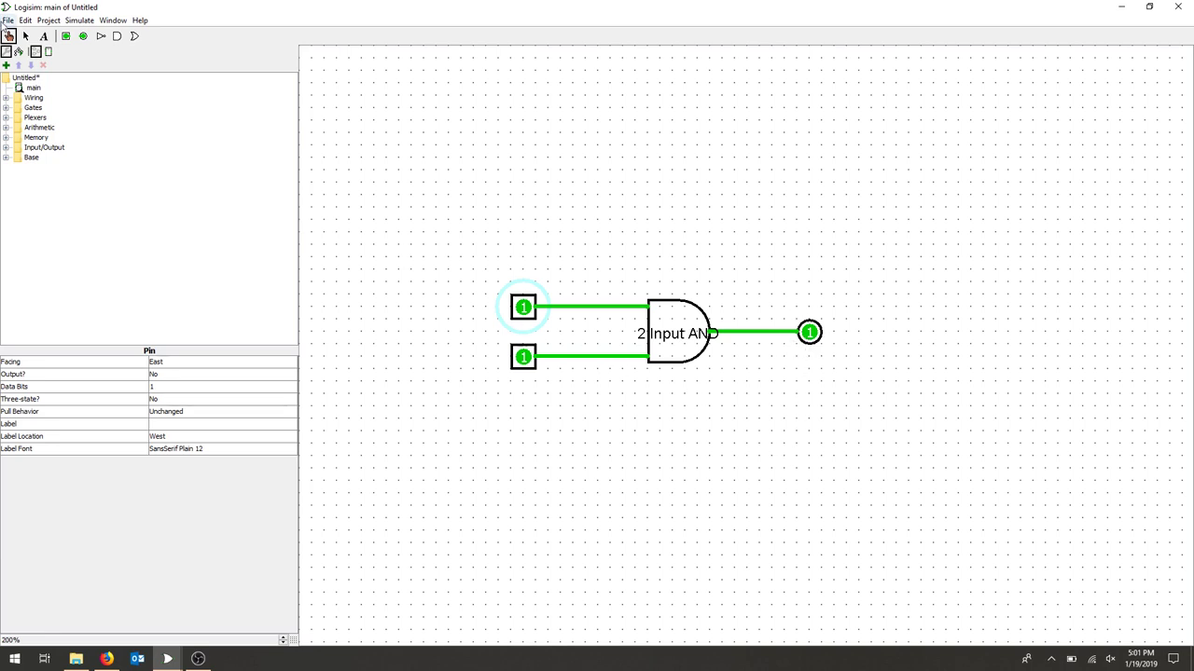
left_click(25, 37)
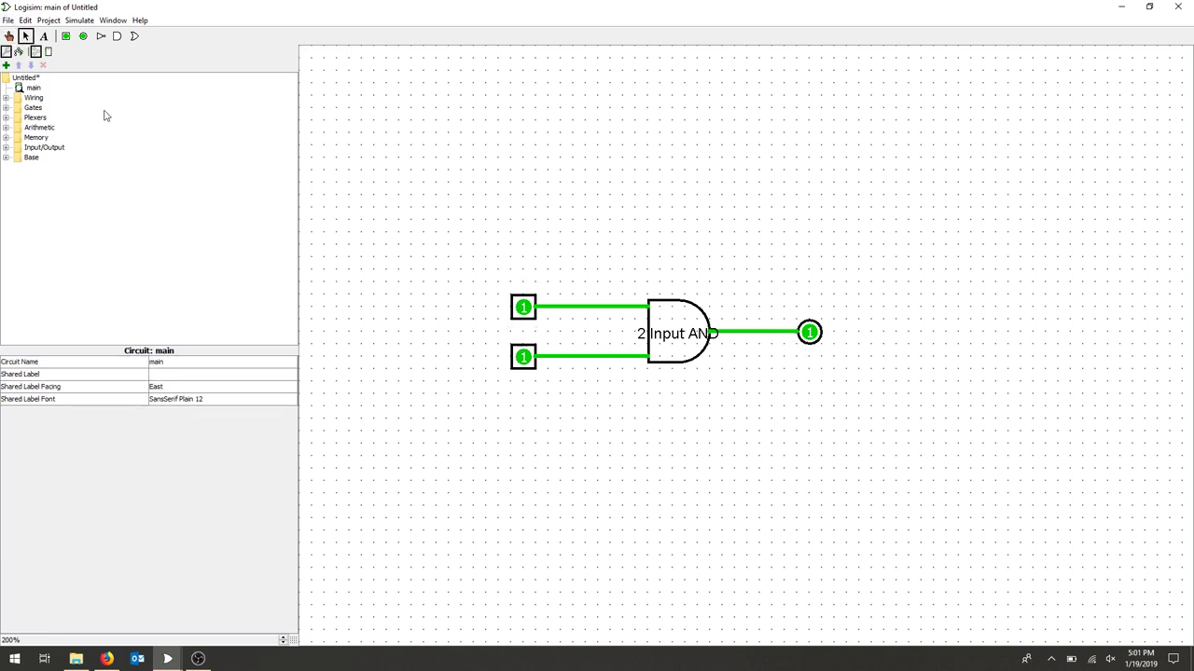
left_click(523, 310)
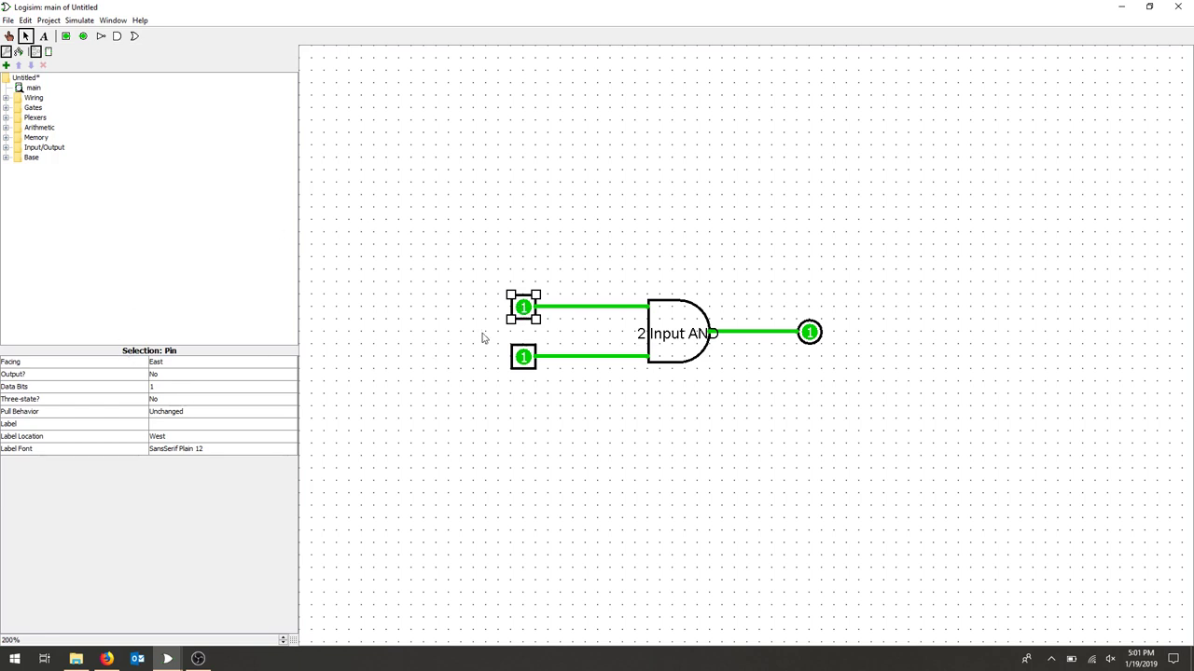
left_click(203, 414)
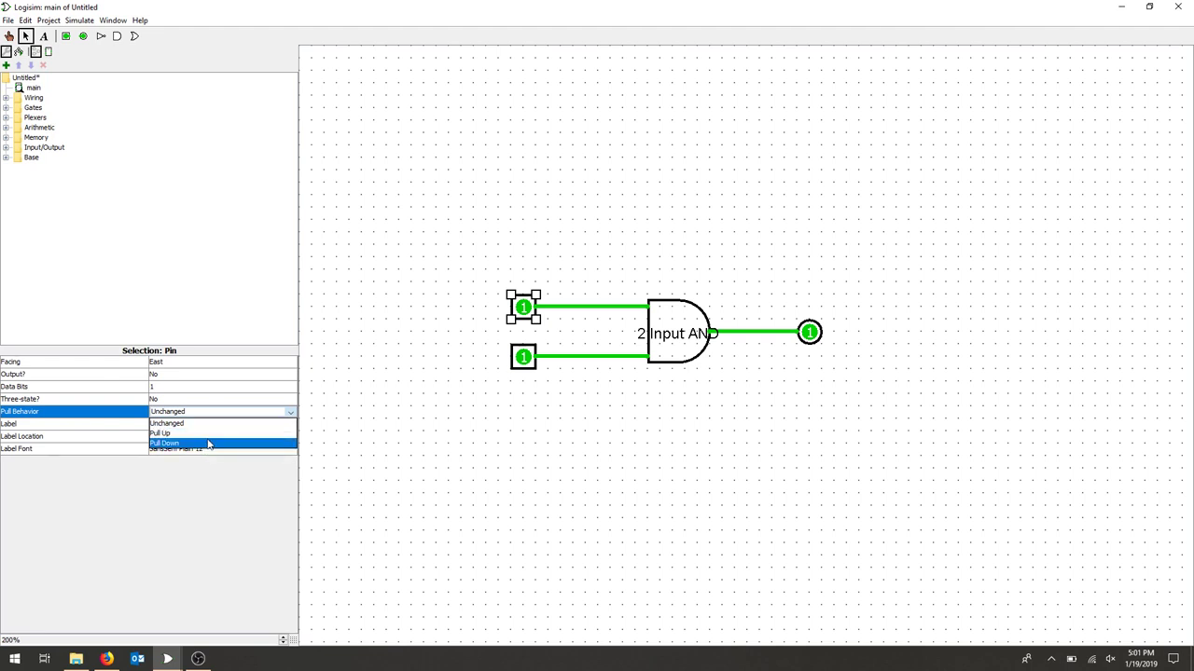
left_click(224, 500)
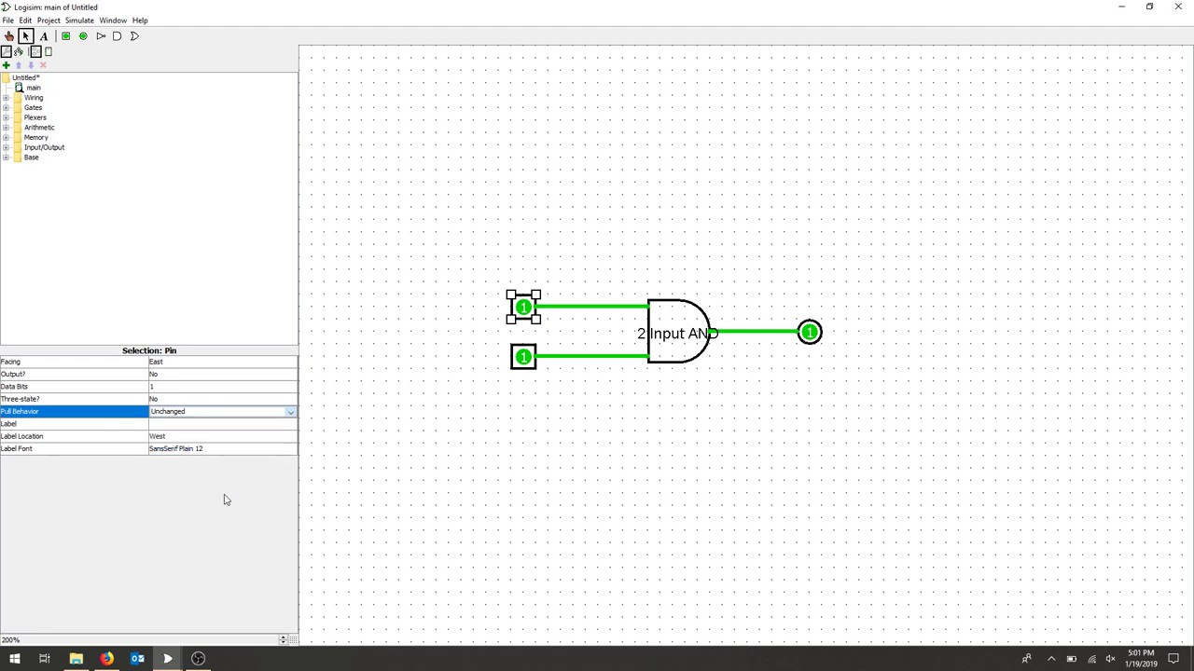
left_click(170, 388)
left_click(82, 550)
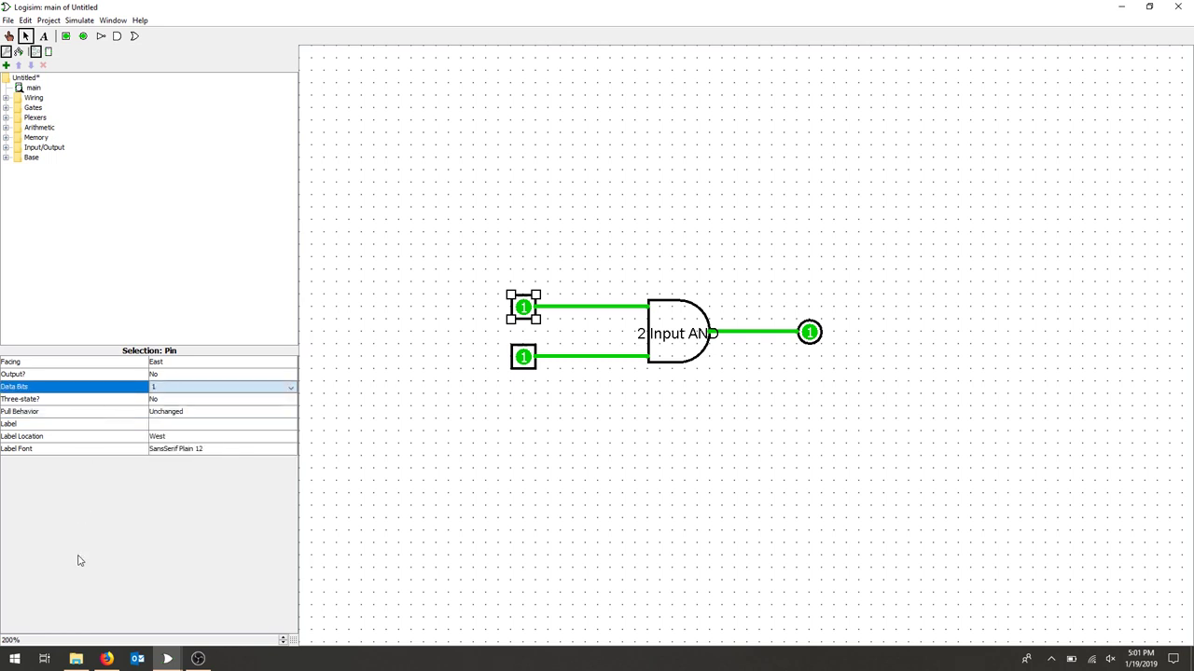
left_click(169, 363)
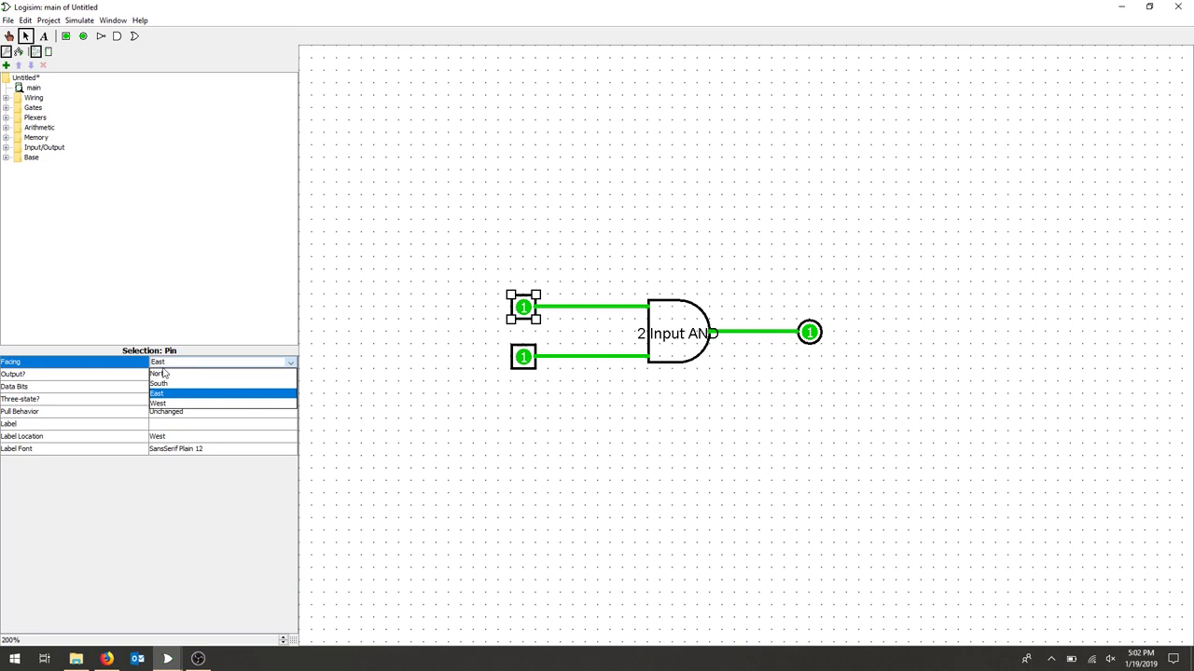
left_click(167, 514)
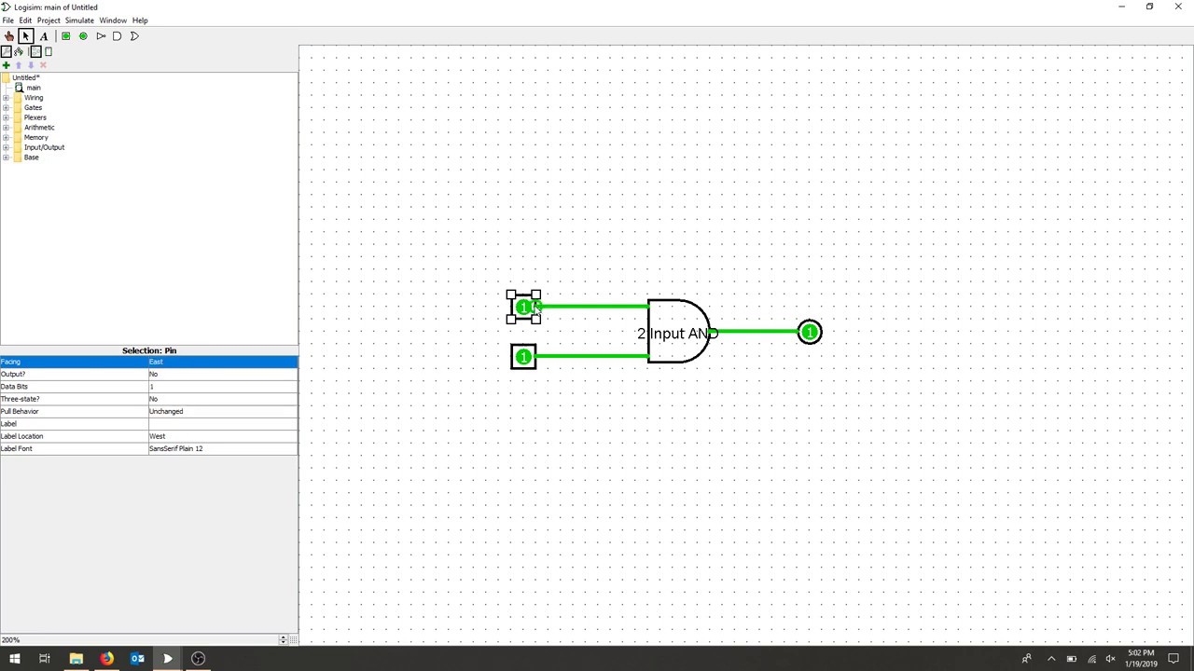
left_click(171, 377)
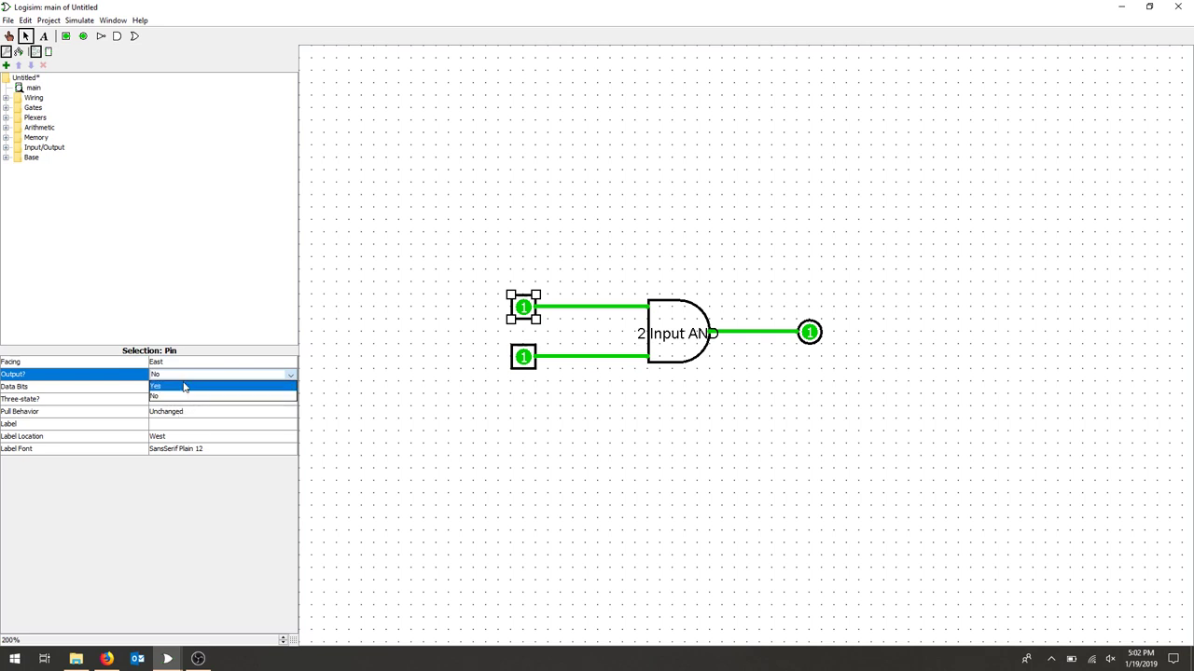
left_click(171, 477)
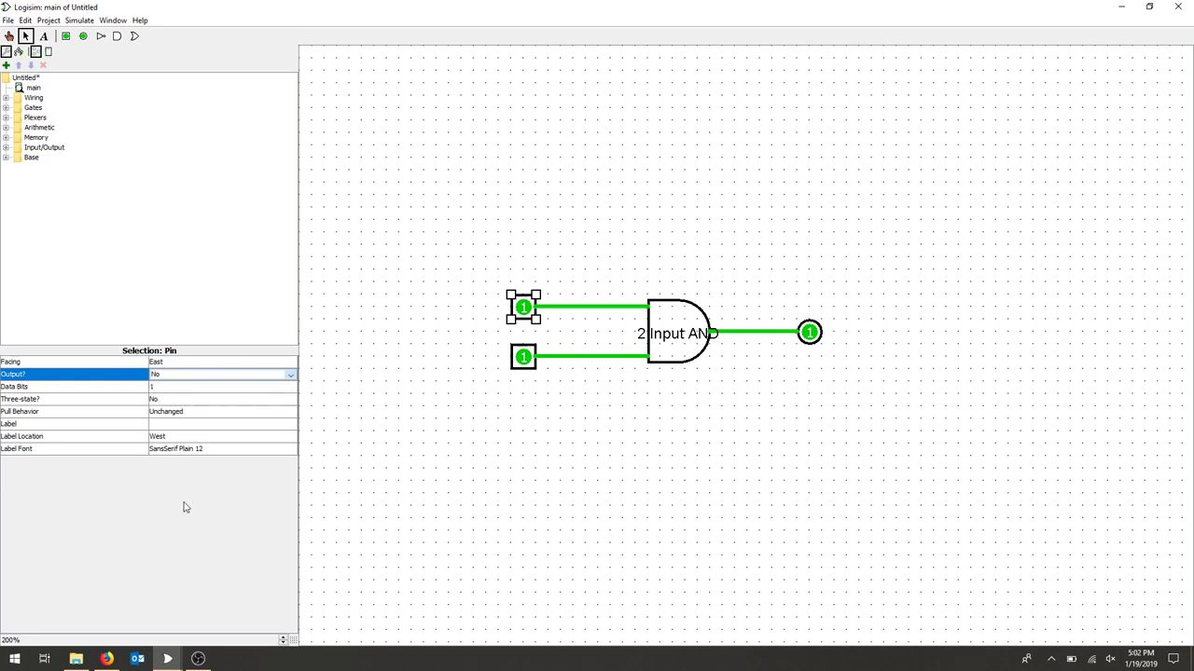
left_click(203, 426)
Step: Label the top input pin A and the bottom input pin B
key("Return")
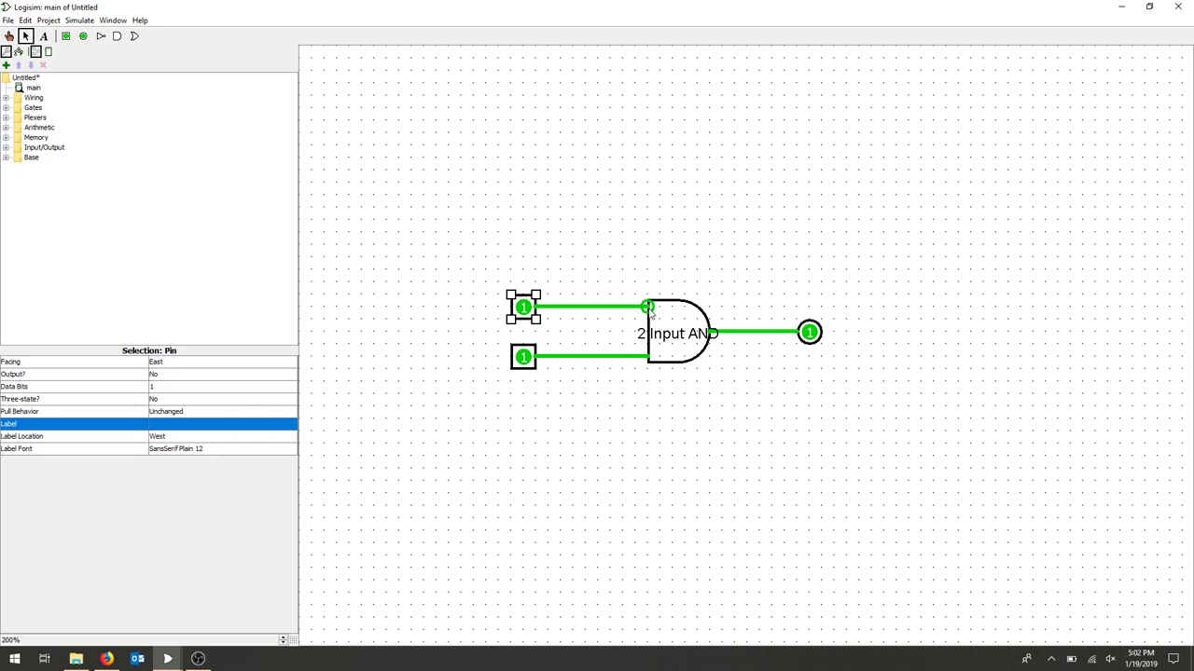
left_click(165, 425)
type("A")
key("Return")
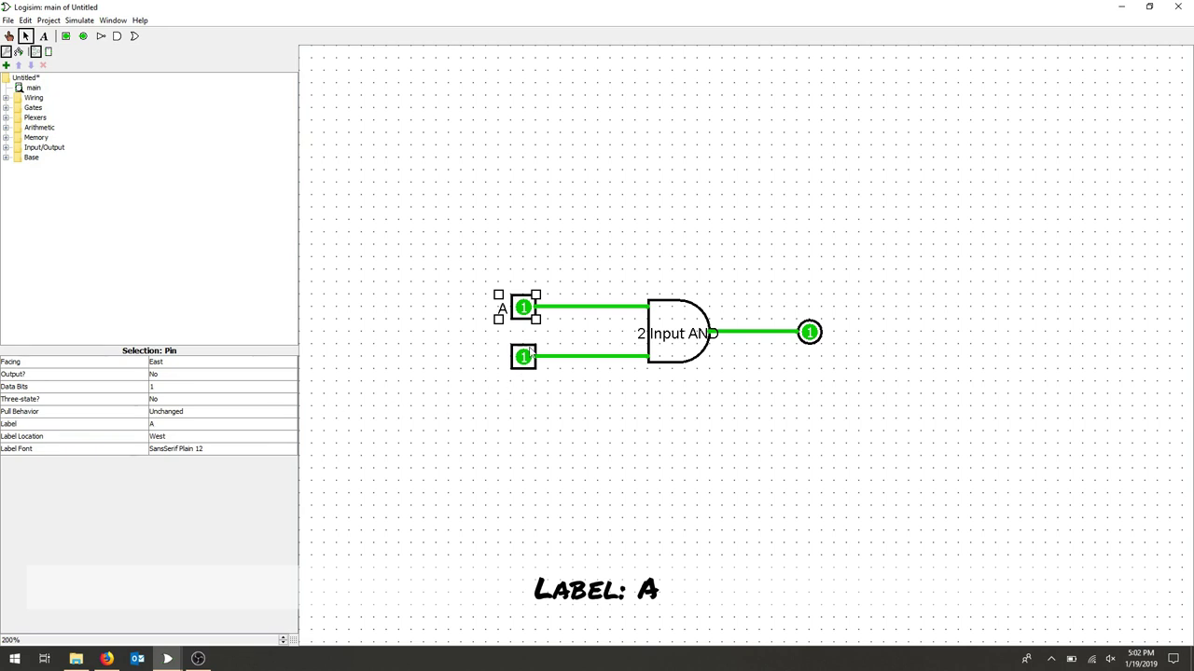
left_click(523, 358)
left_click(183, 425)
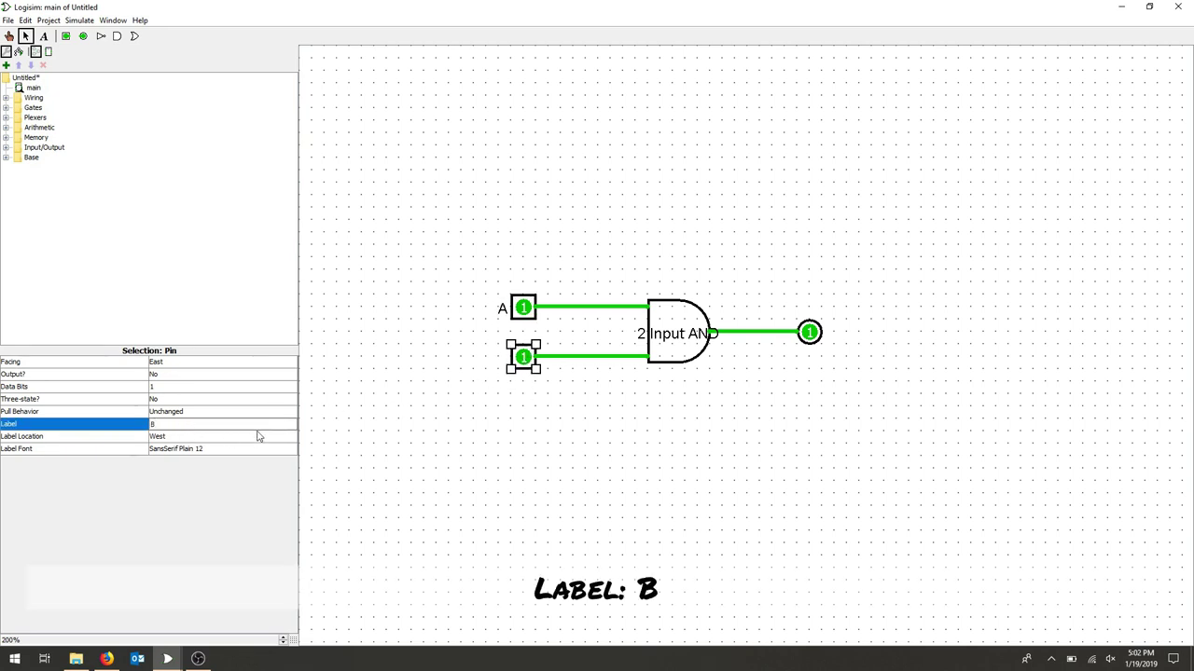
key("Return")
Step: Set the output pin's label to X and deselect it
left_click(818, 341)
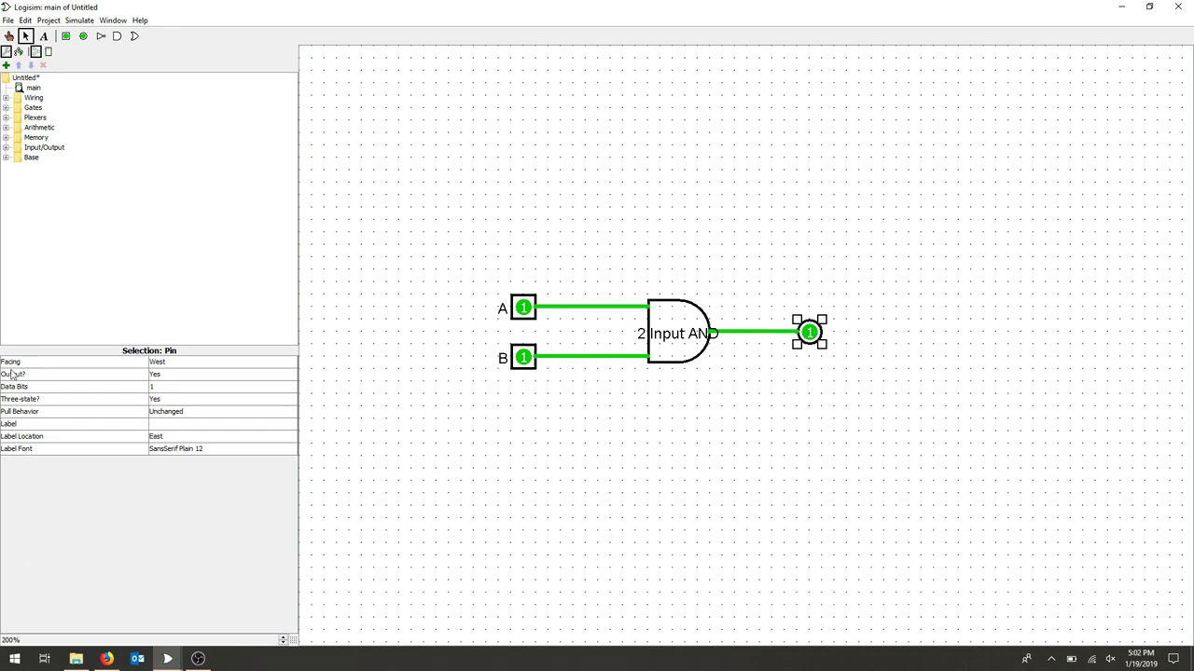
left_click(177, 425)
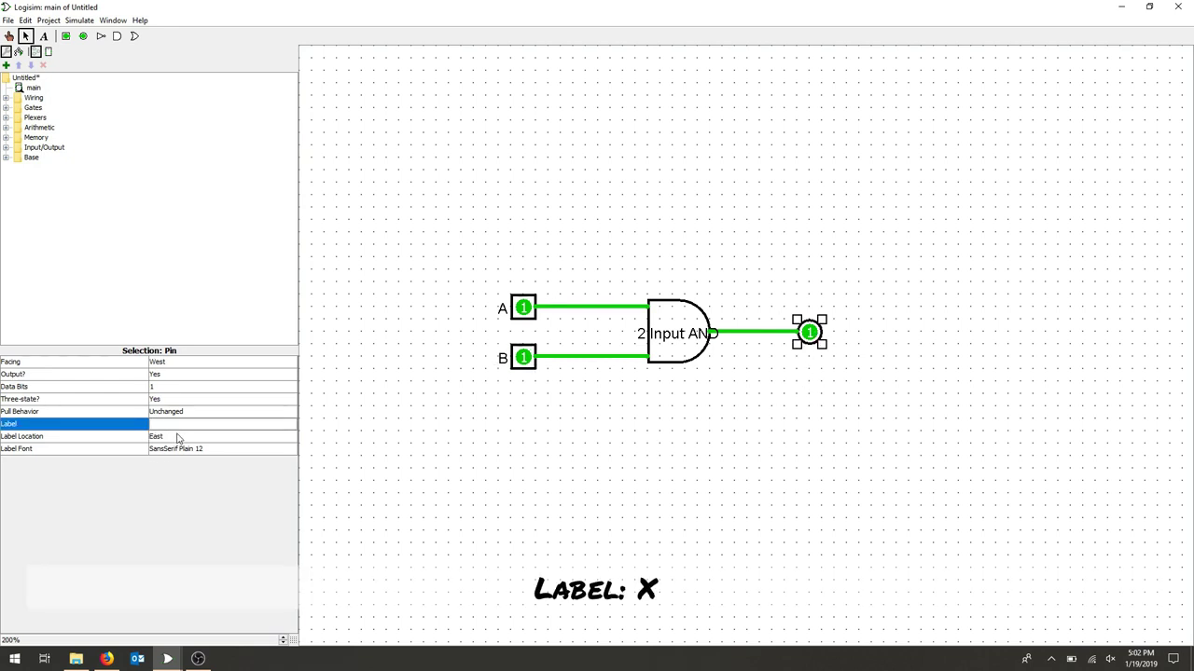
type("X")
key("Return")
left_click(864, 464)
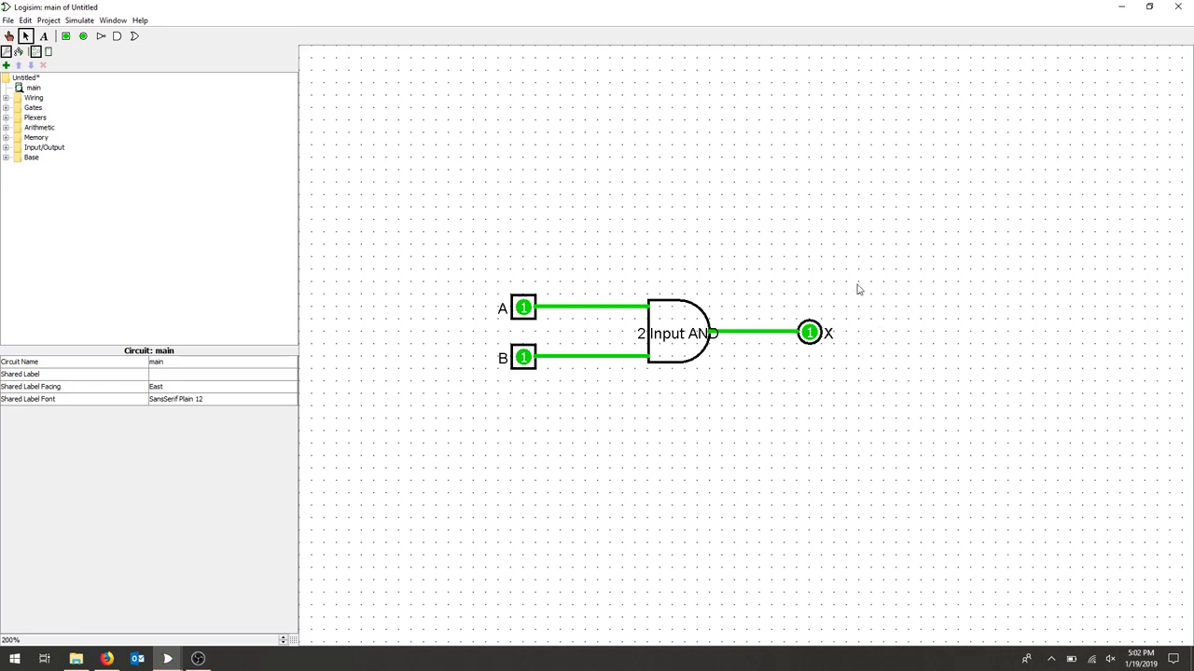
Step: Run Analyze Circuit and review the truth table, inputs A and B, output X, and minimized K-map
left_click(54, 25)
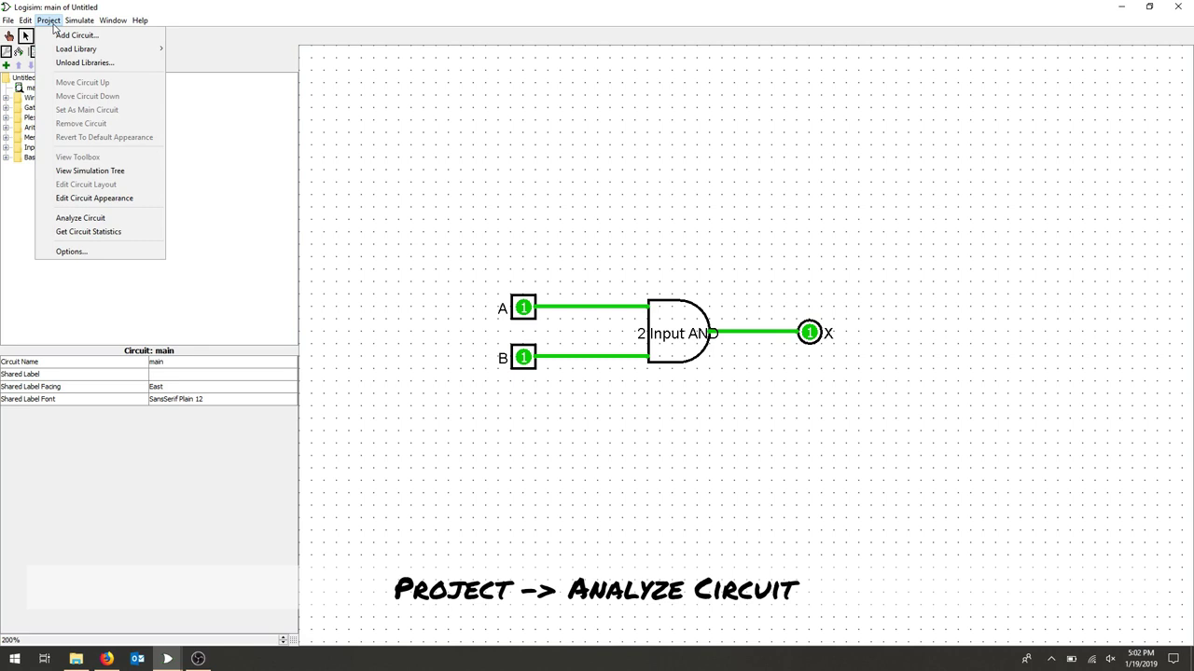
left_click(101, 220)
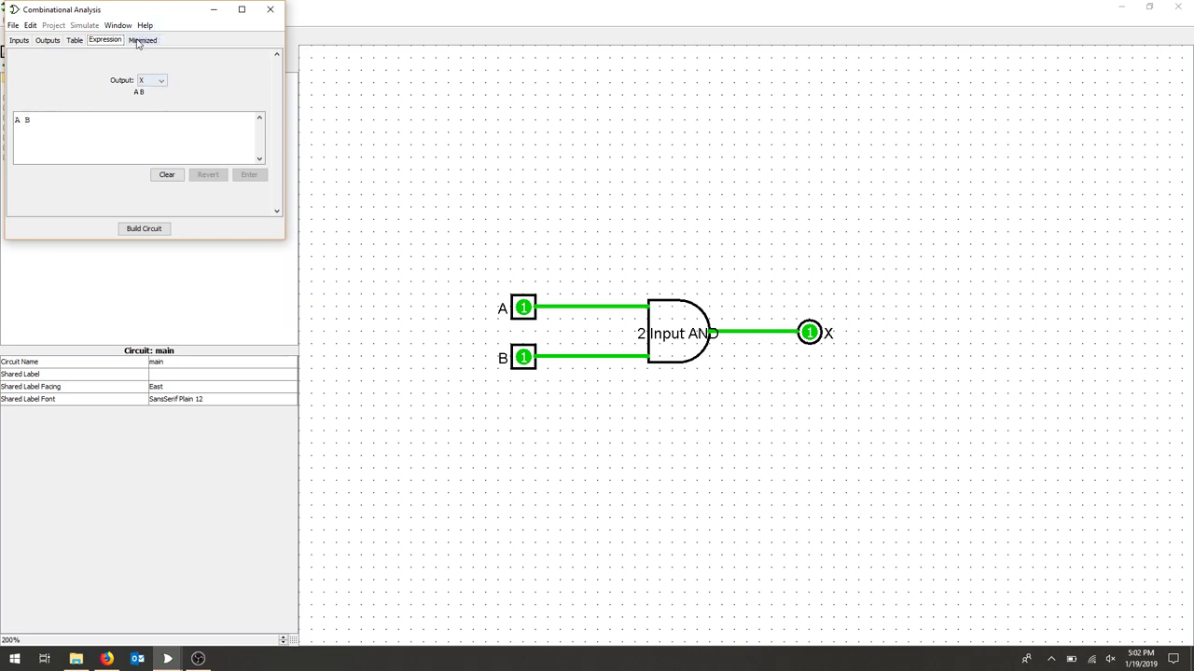
left_click(75, 43)
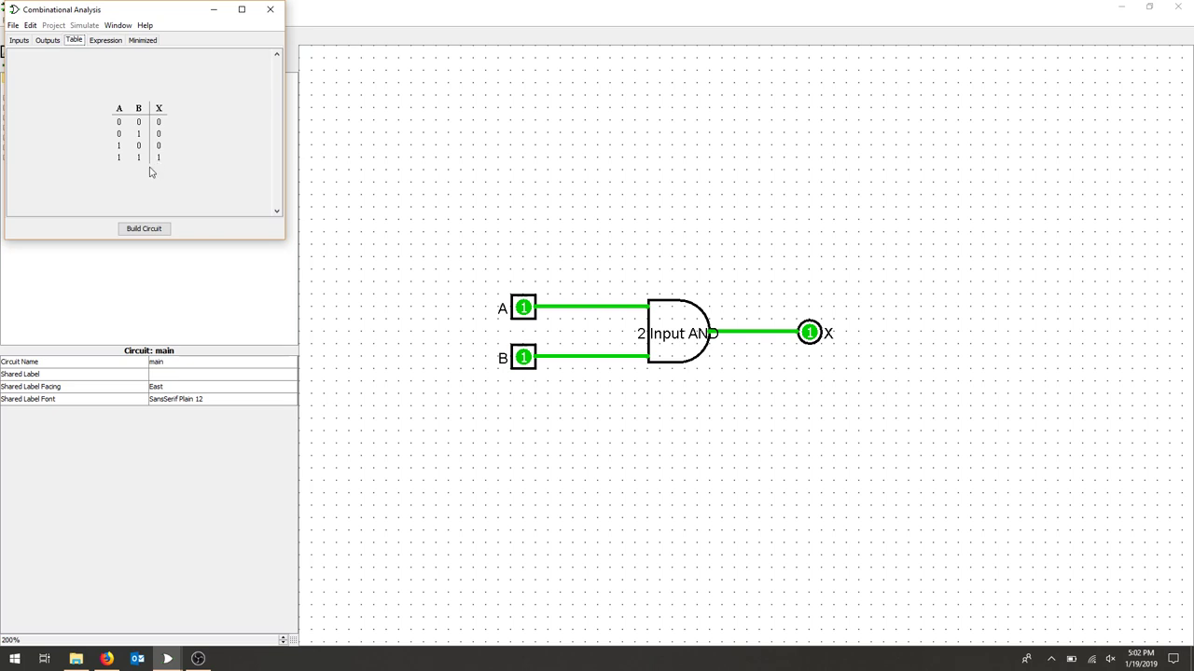
left_click(48, 42)
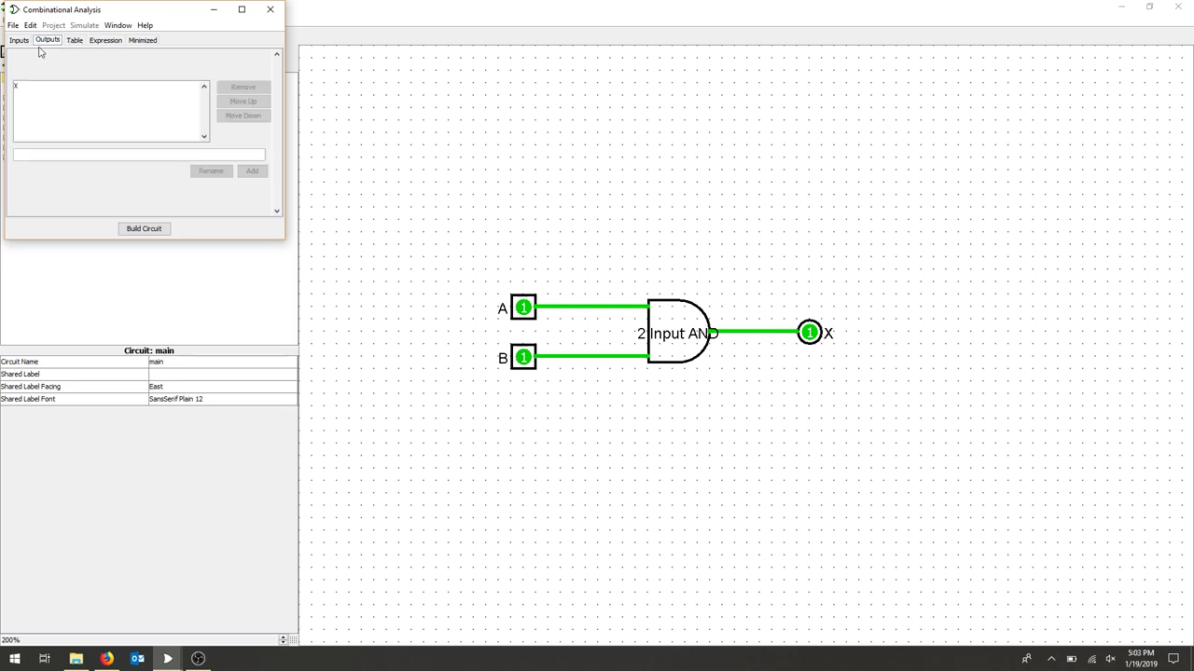
left_click(25, 43)
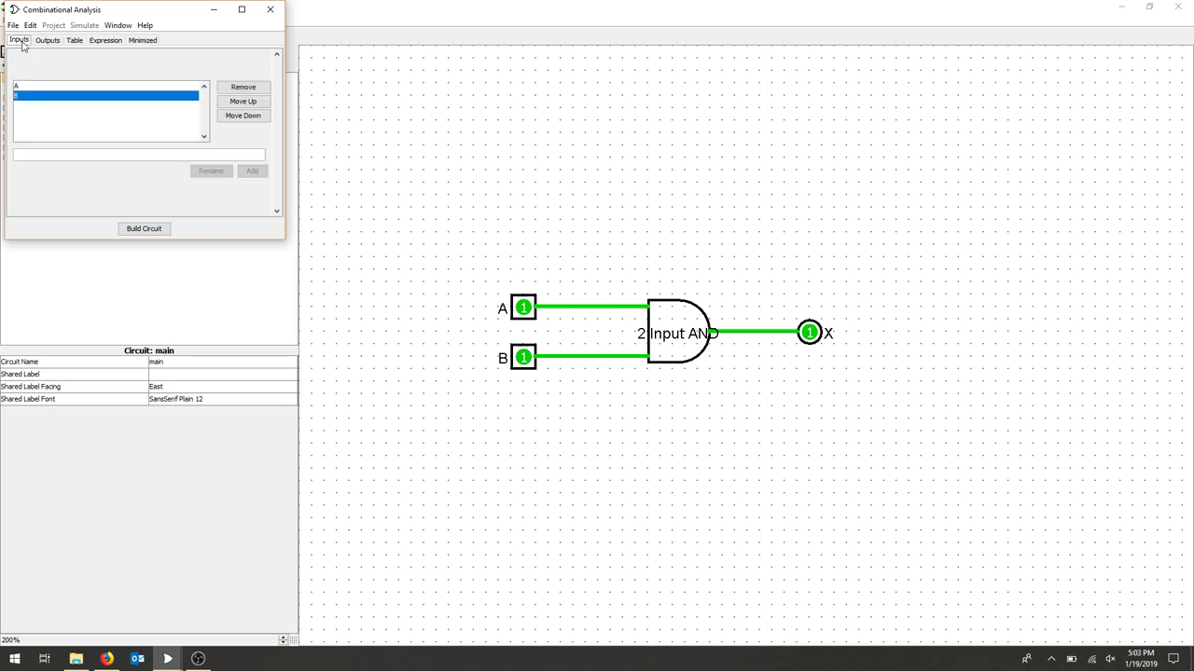
left_click(141, 42)
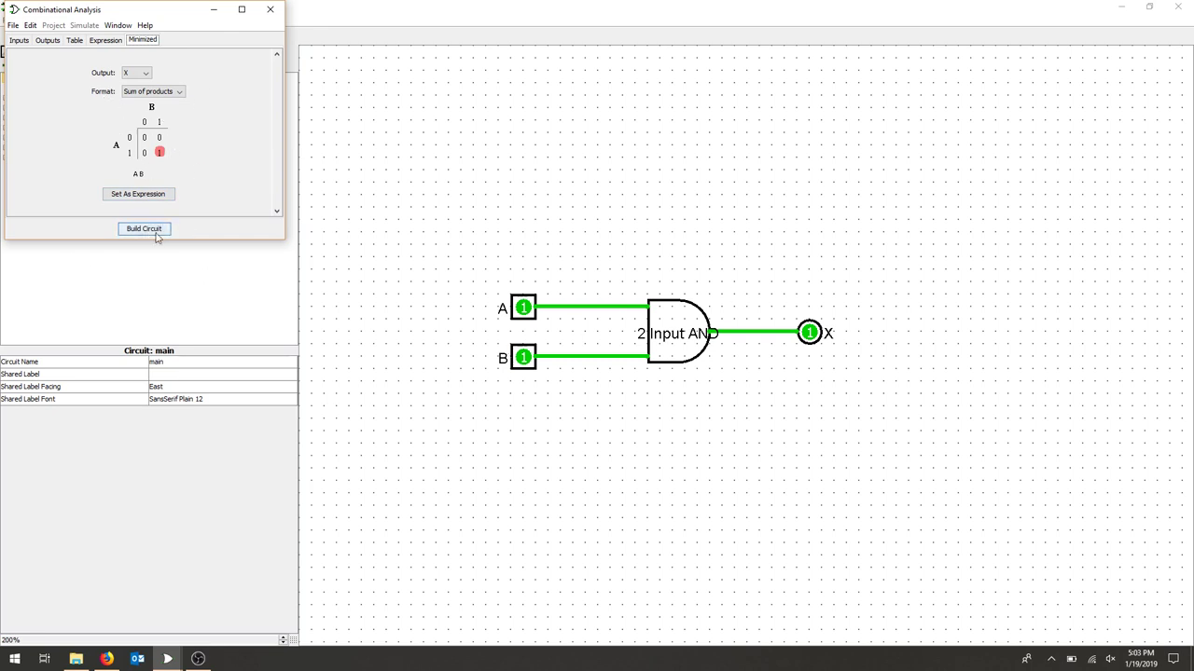
left_click(268, 11)
left_click(7, 21)
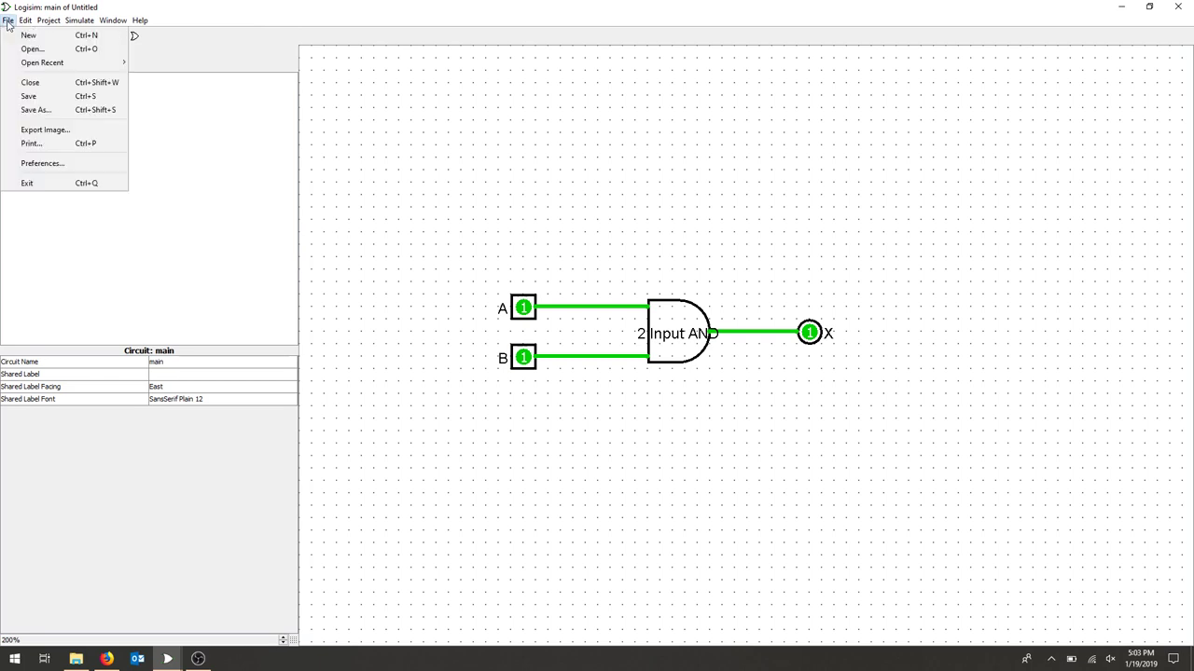
Step: Save the project to the Desktop as videoANDgate with the Logisim Project (*.circ) type
left_click(80, 111)
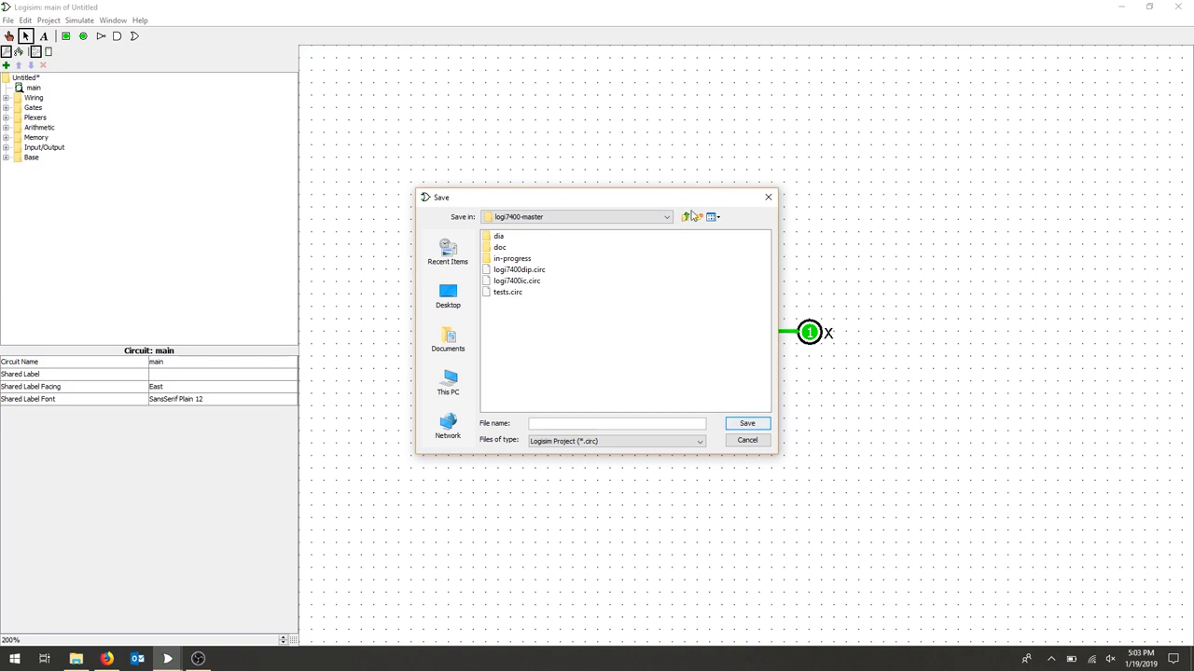
left_click(431, 304)
left_click(560, 423)
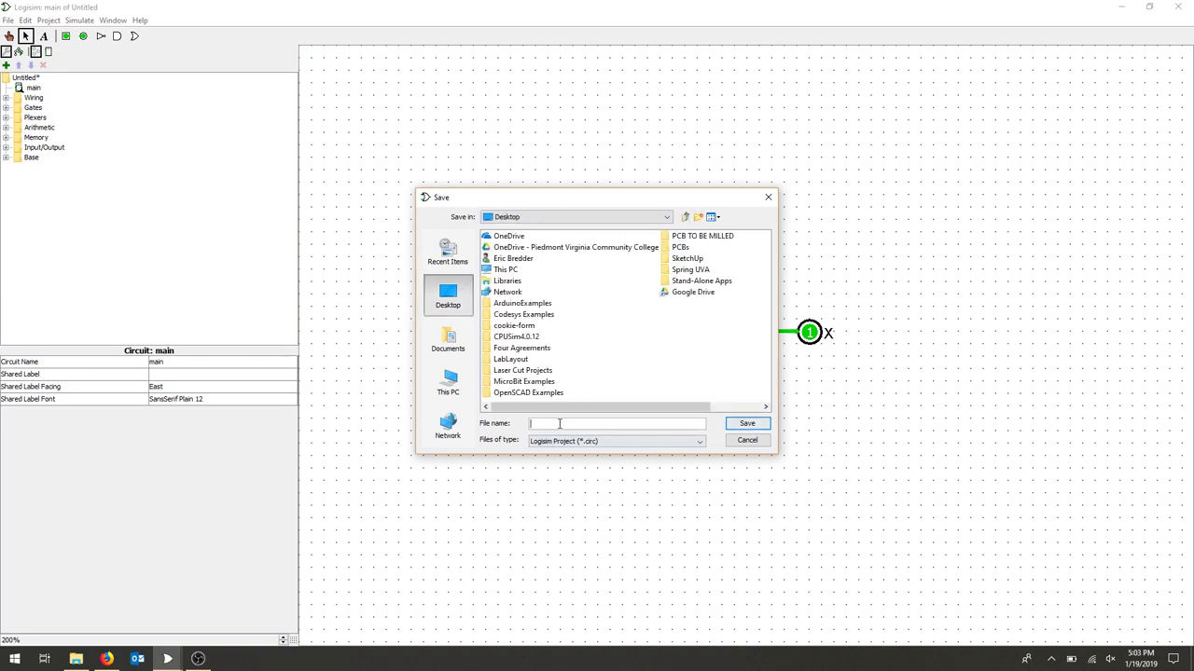
type("videoANDgate")
left_click(573, 442)
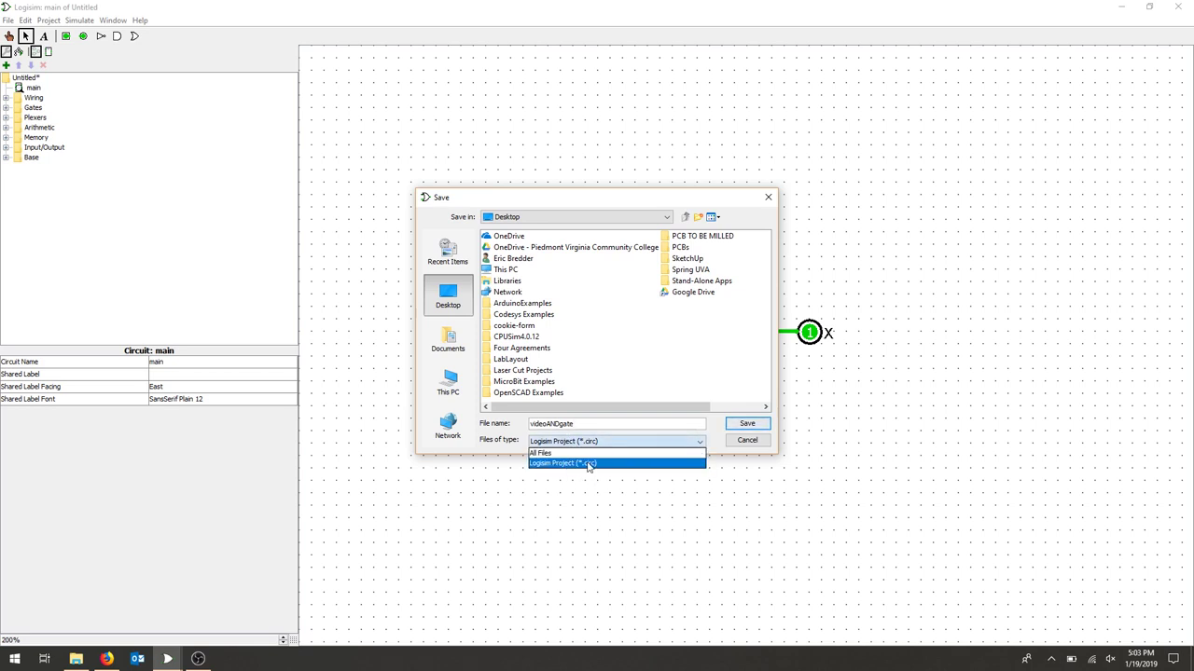
left_click(641, 463)
left_click(747, 423)
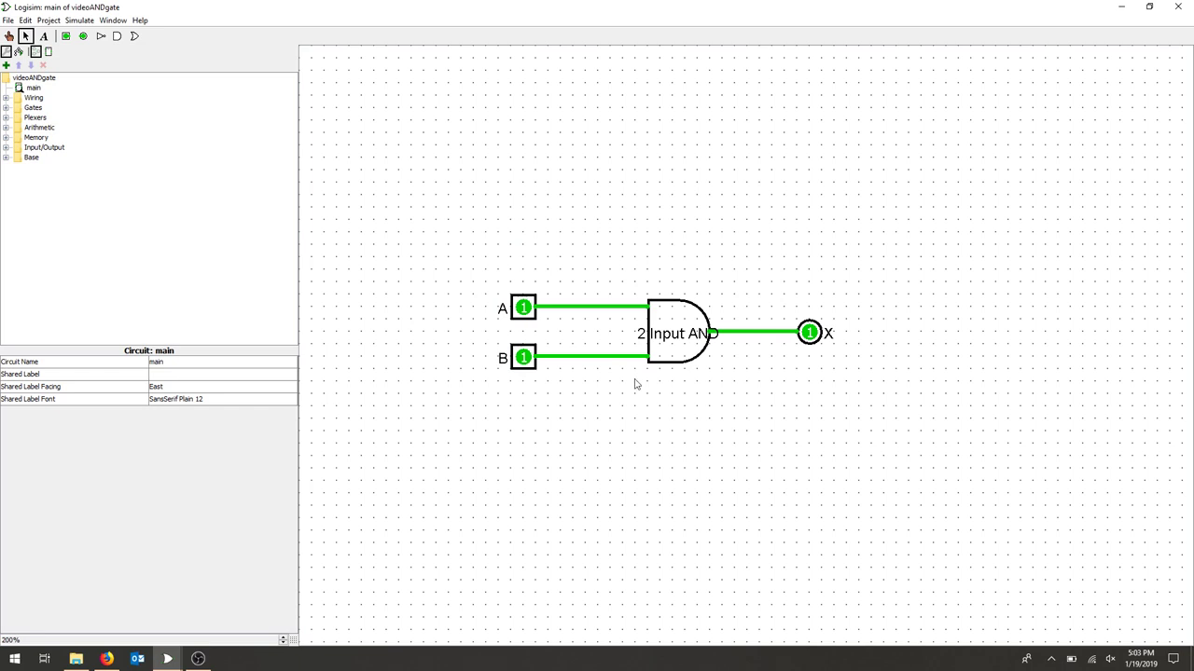
left_click(8, 21)
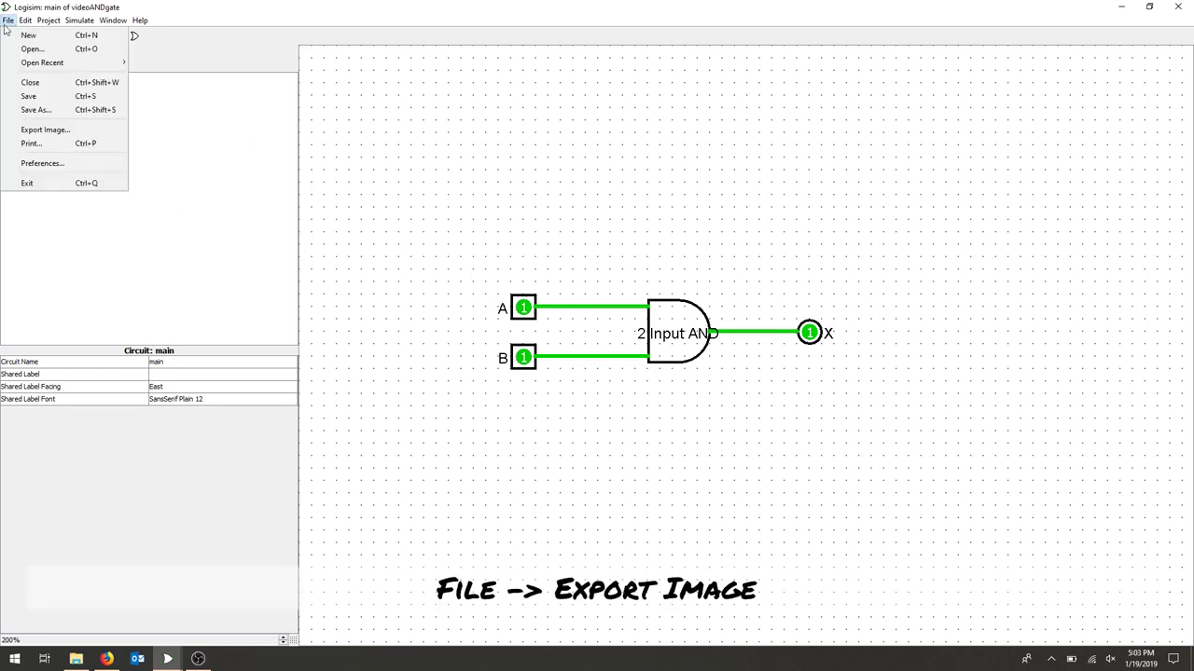
Step: Export the circuit as a PNG image in Printer View named videoANDGat
left_click(64, 129)
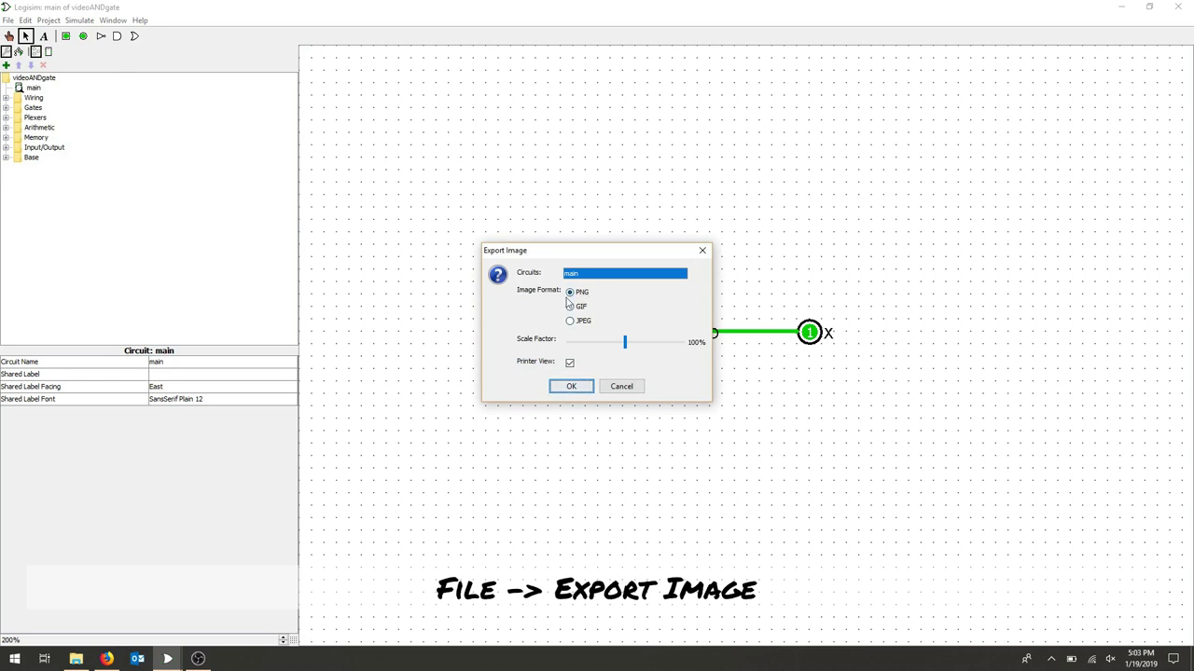
left_click(569, 363)
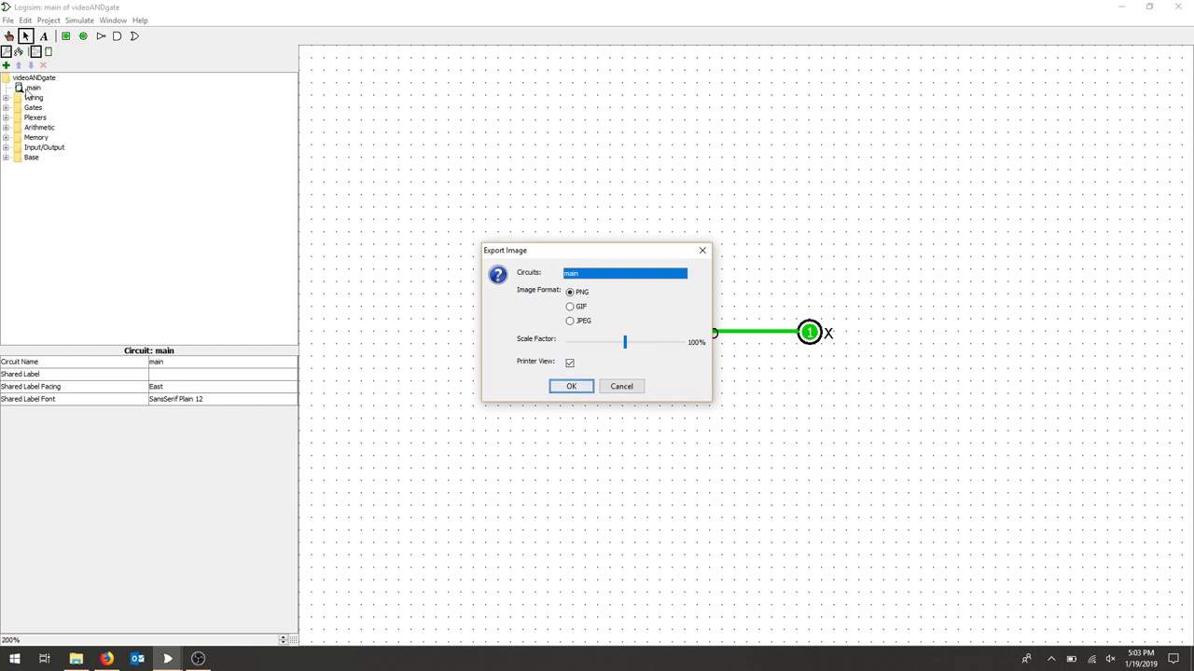
left_click(582, 388)
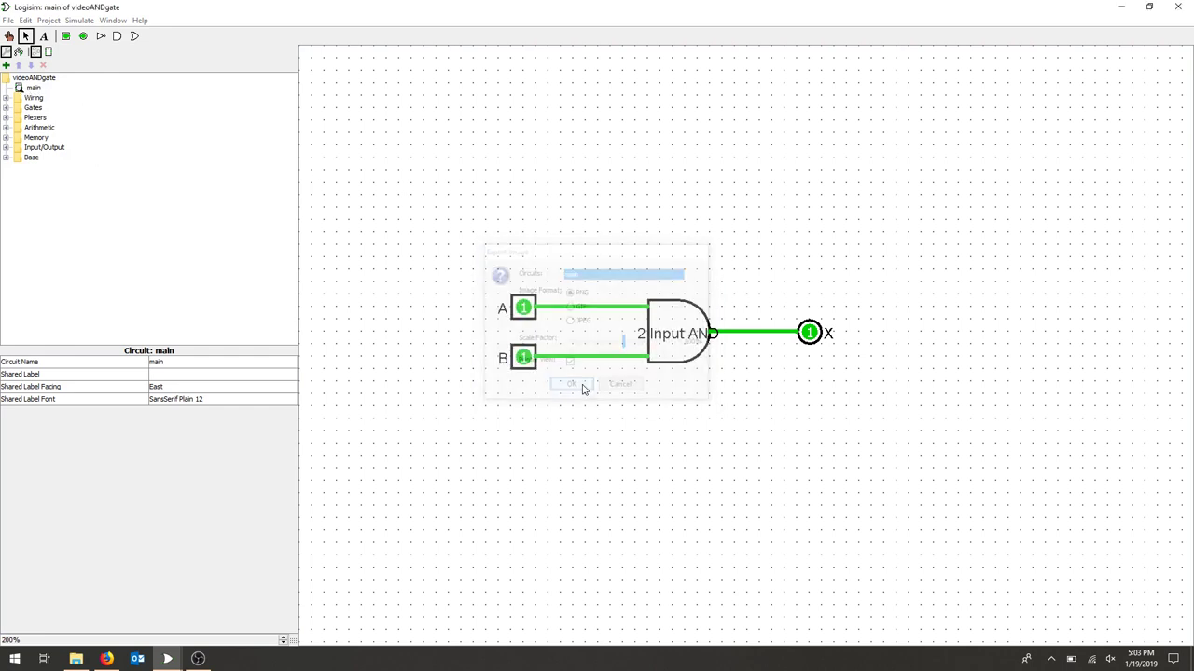
left_click(591, 423)
type("videoANDGat")
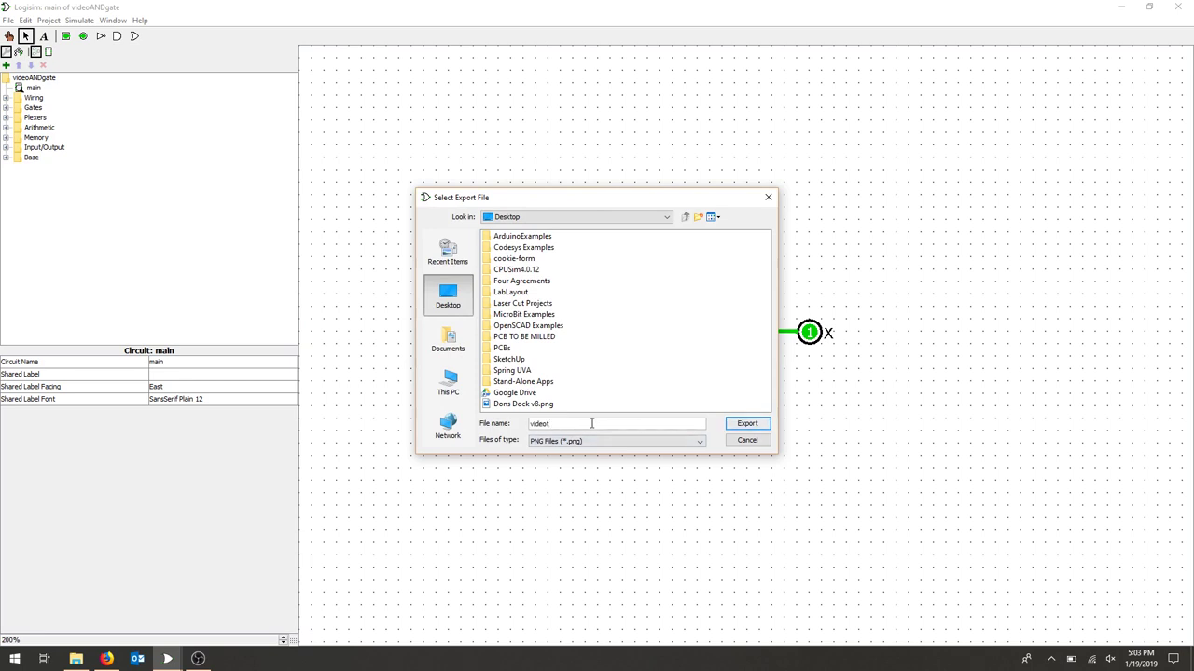
left_click(747, 424)
Step: On the Desktop, view the exported videoANDGate.png and confirm videoANDgate.circ is there
left_click(75, 658)
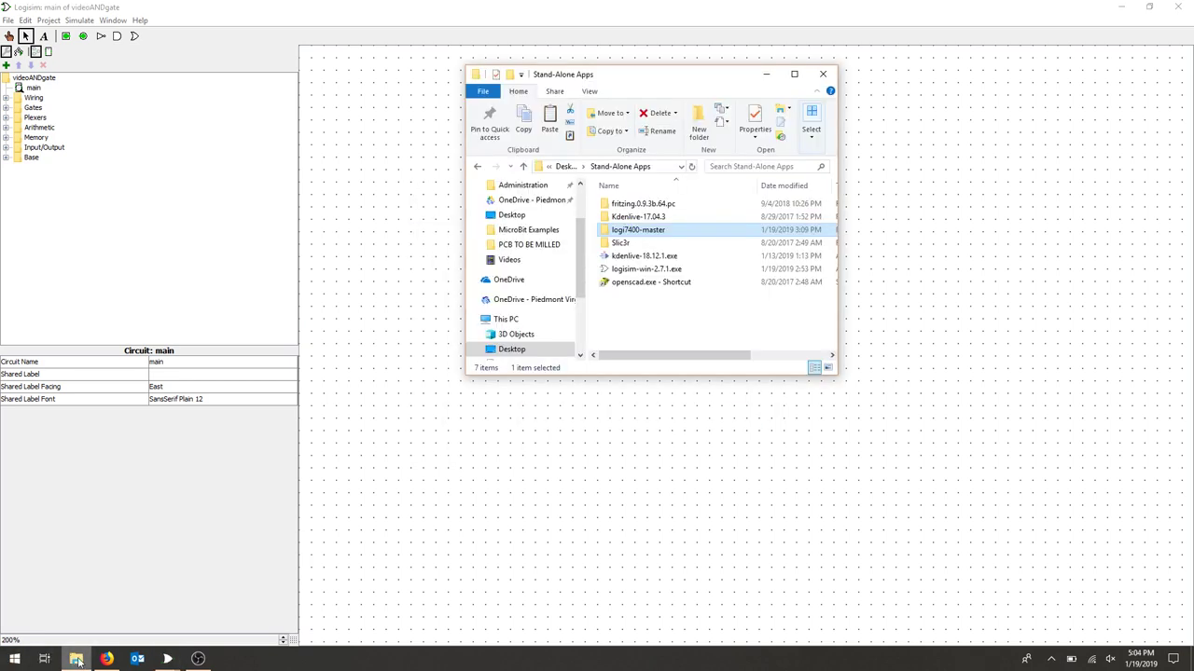
left_click(524, 349)
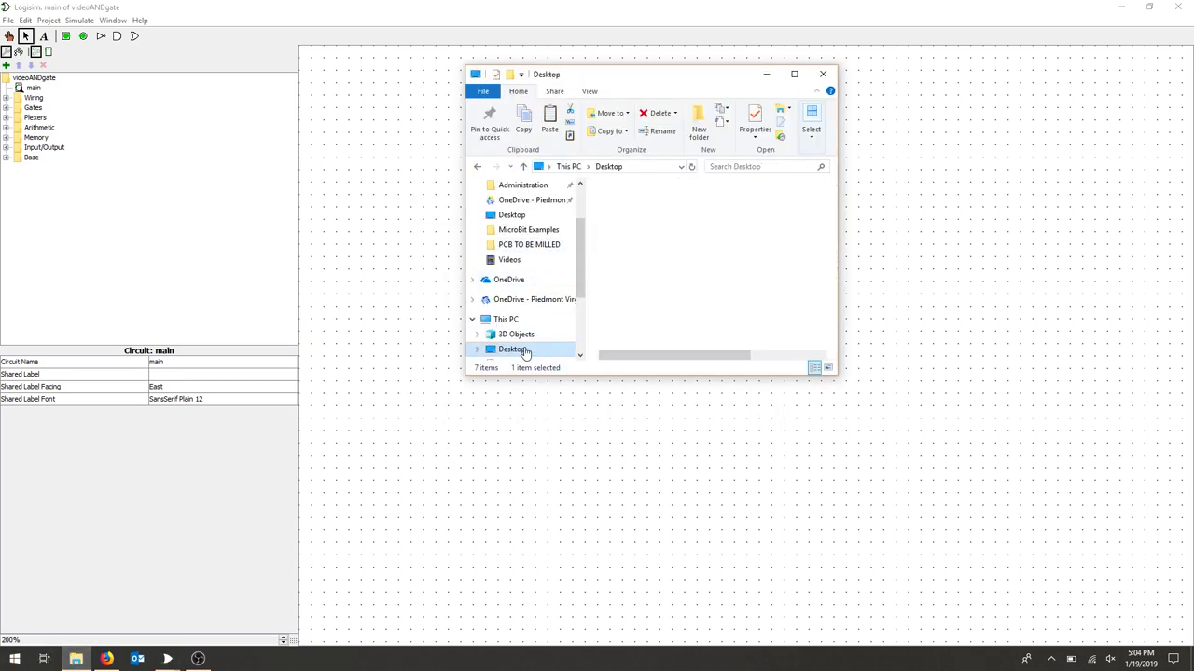
scroll(620, 315, "down", 6)
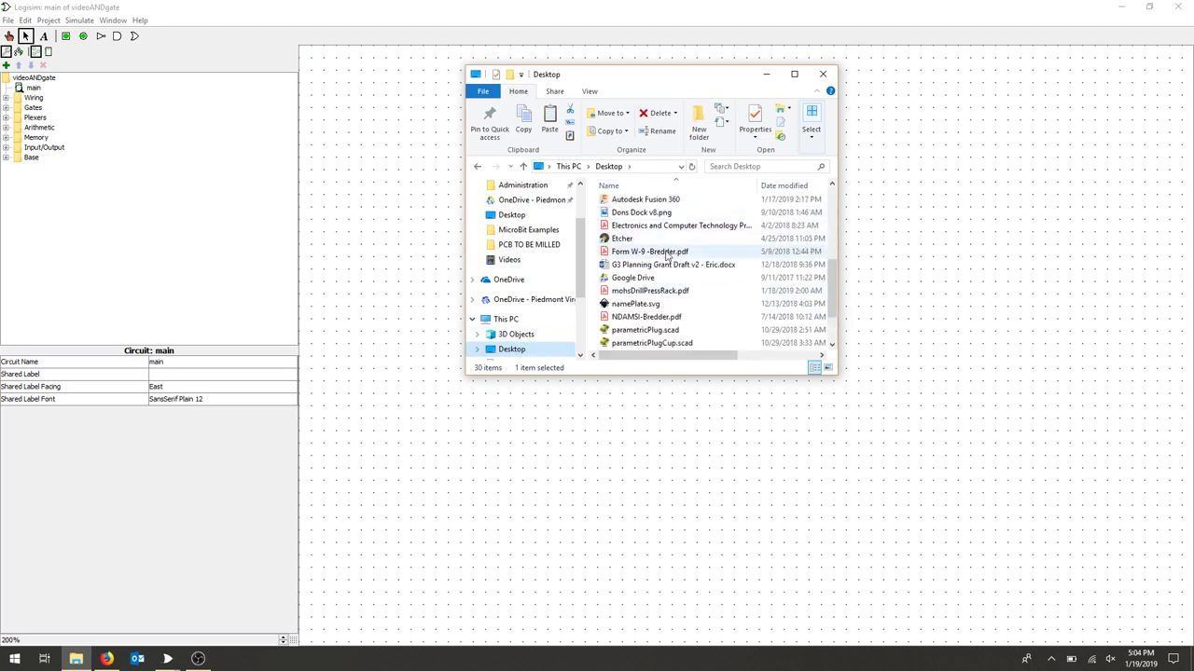
double_click(654, 343)
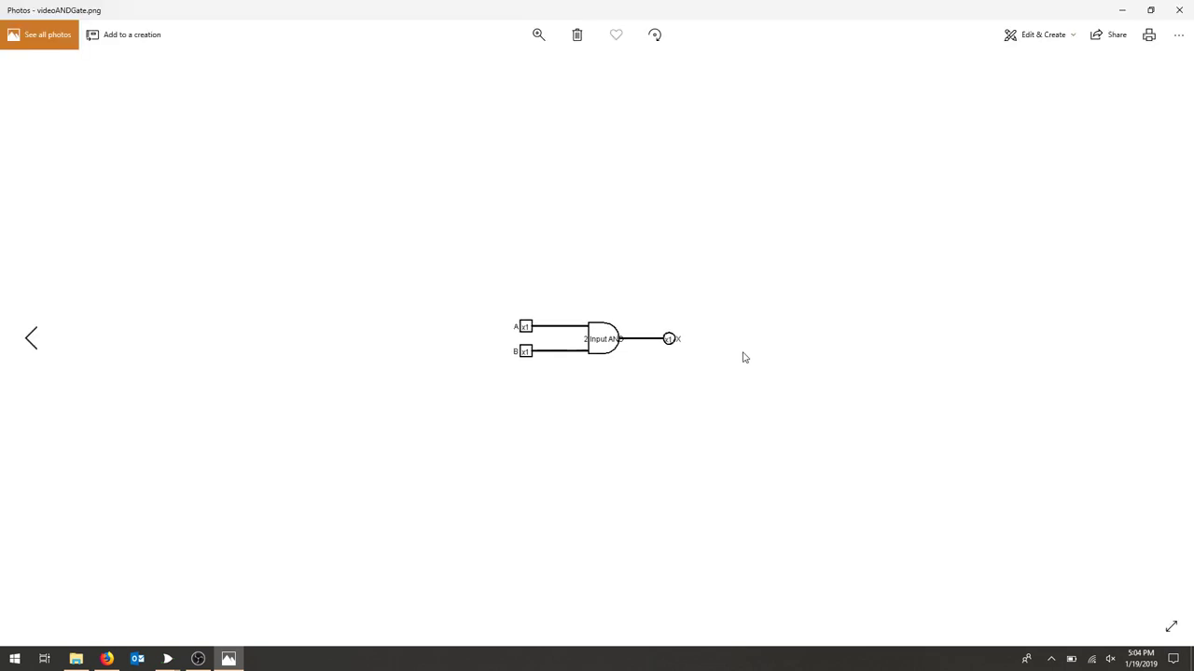
left_click(1184, 7)
left_click(657, 330)
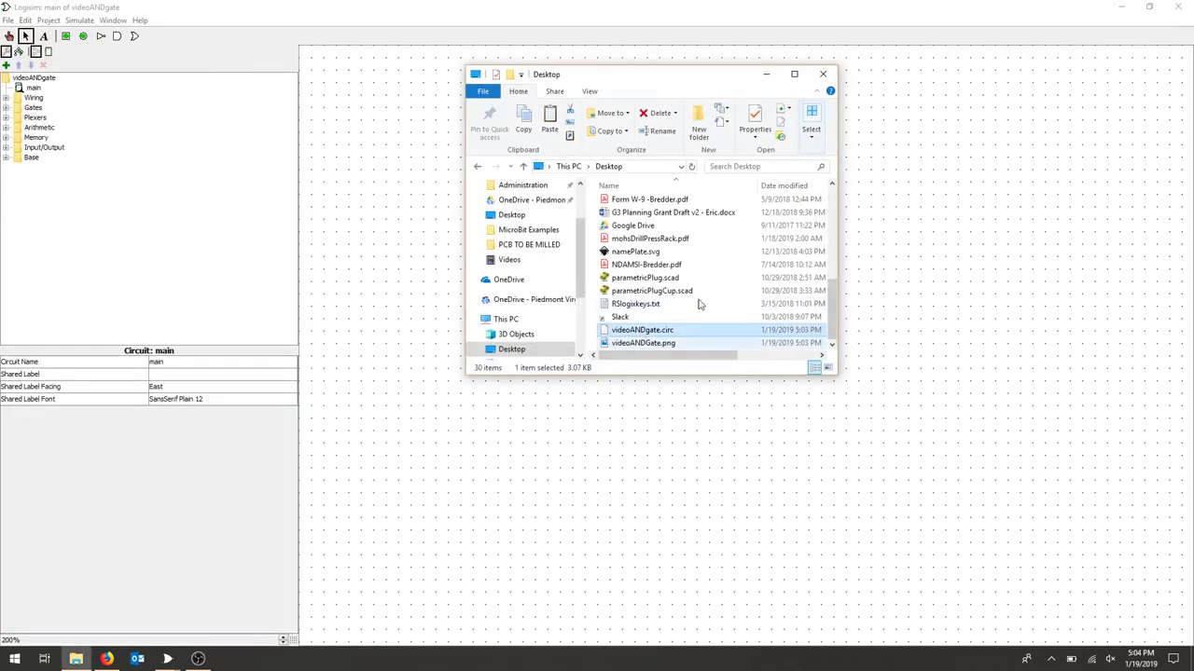
Step: Close File Explorer and expand the Gates and Input/Output libraries in Logisim
left_click(825, 75)
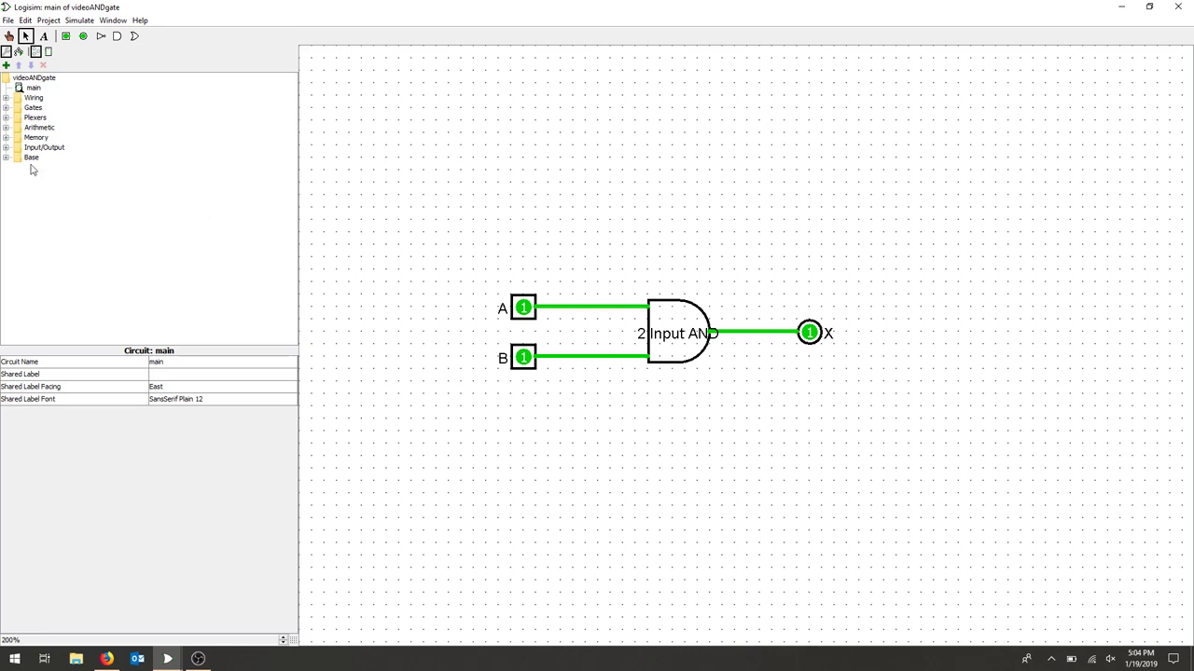
left_click(6, 108)
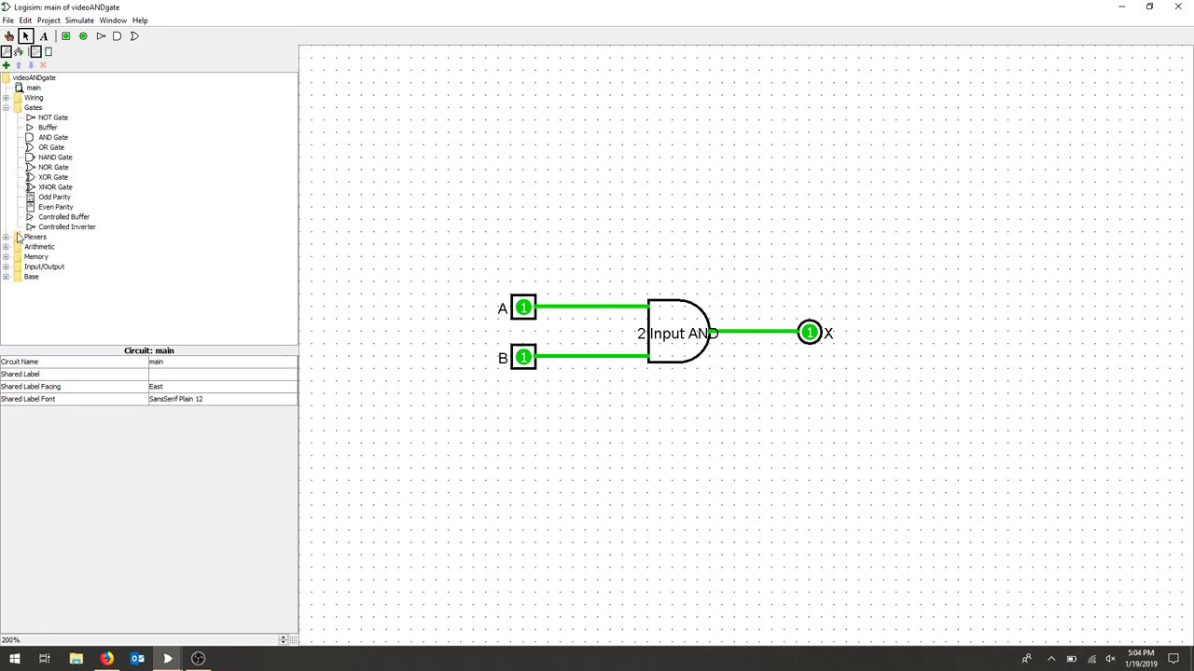
double_click(39, 268)
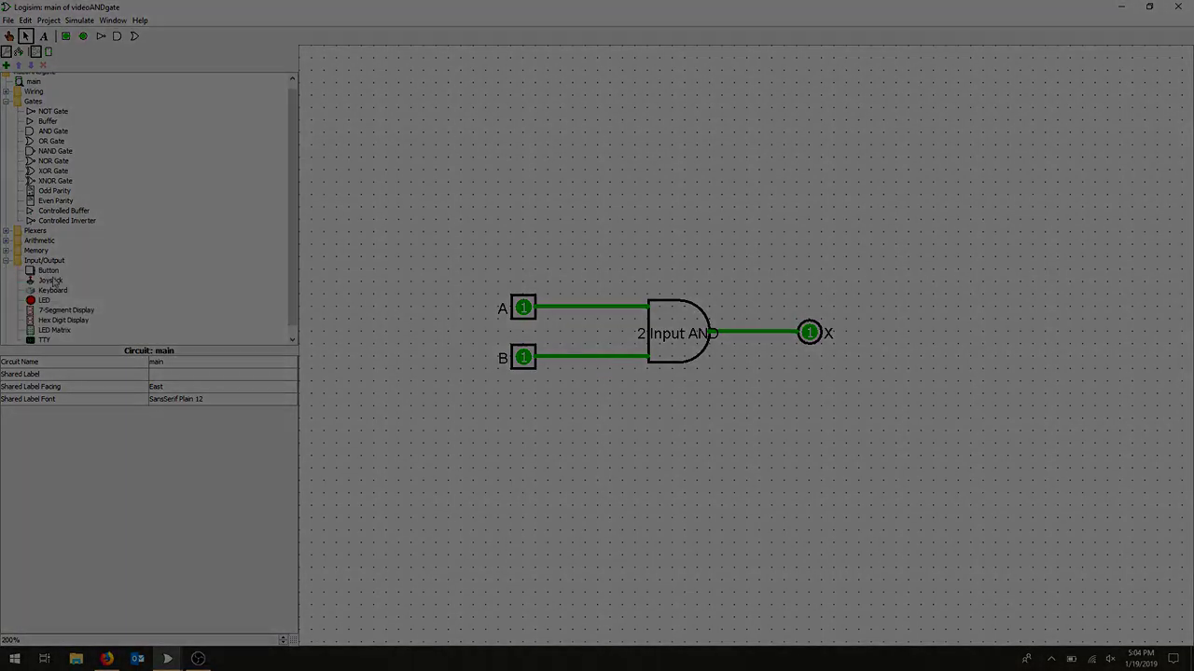